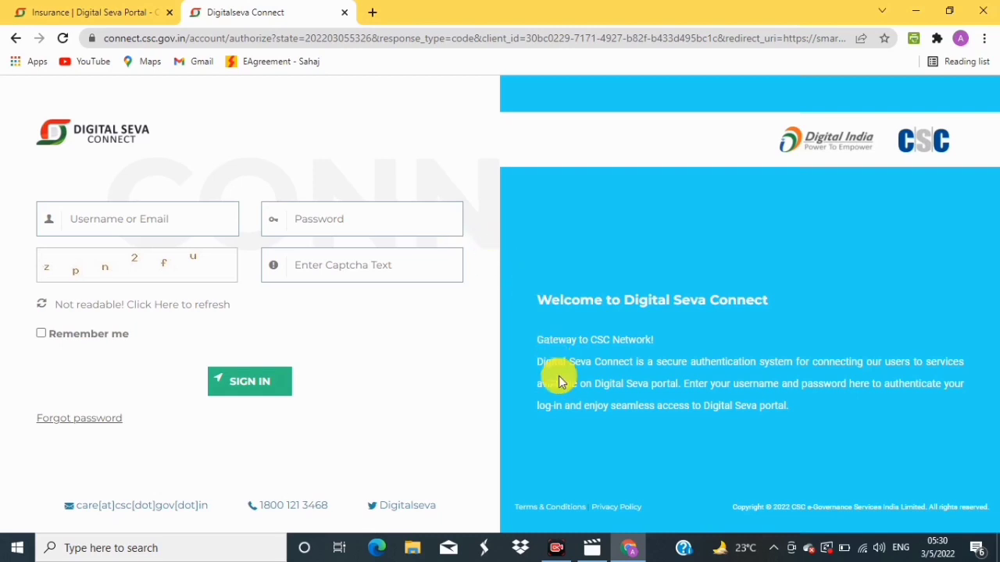
# Step: Look through the two-wheeler, private car, commercial vehicle and health policies offered under Product Links
pyautogui.click(556, 547)
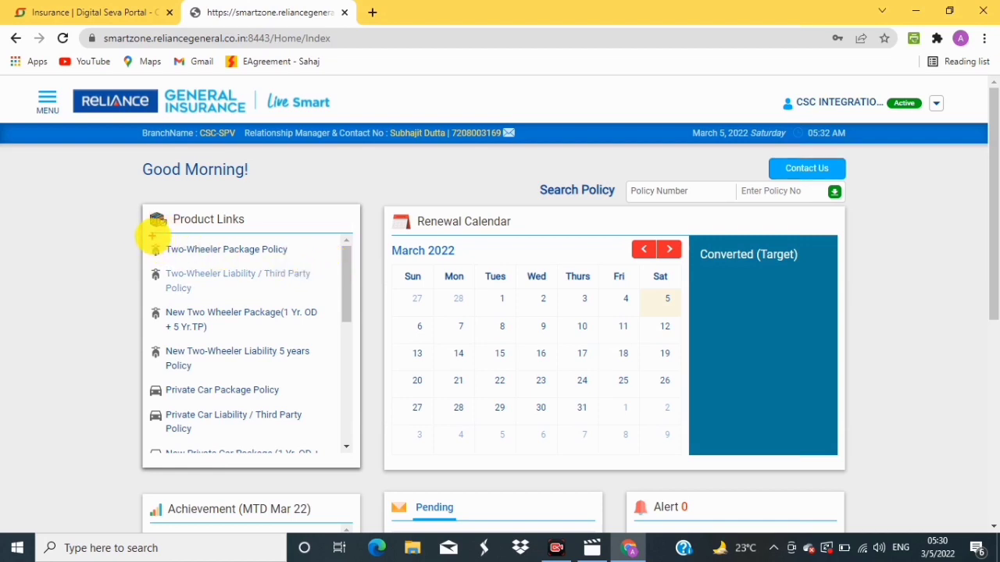
pyautogui.moveTo(153, 236)
pyautogui.mouseDown()
pyautogui.moveTo(150, 283)
pyautogui.moveTo(161, 313)
pyautogui.moveTo(342, 373)
pyautogui.mouseUp()
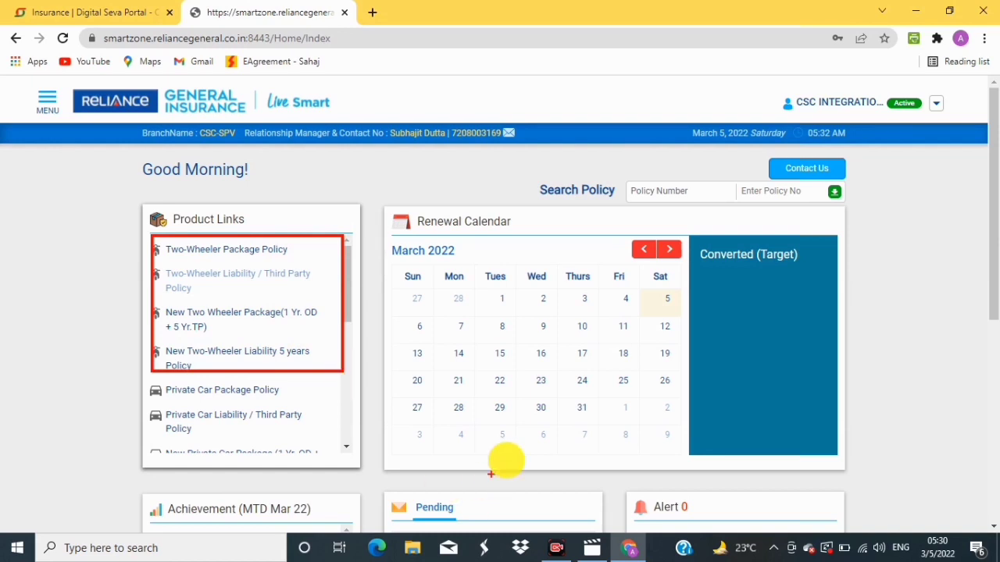
pyautogui.press('Escape')
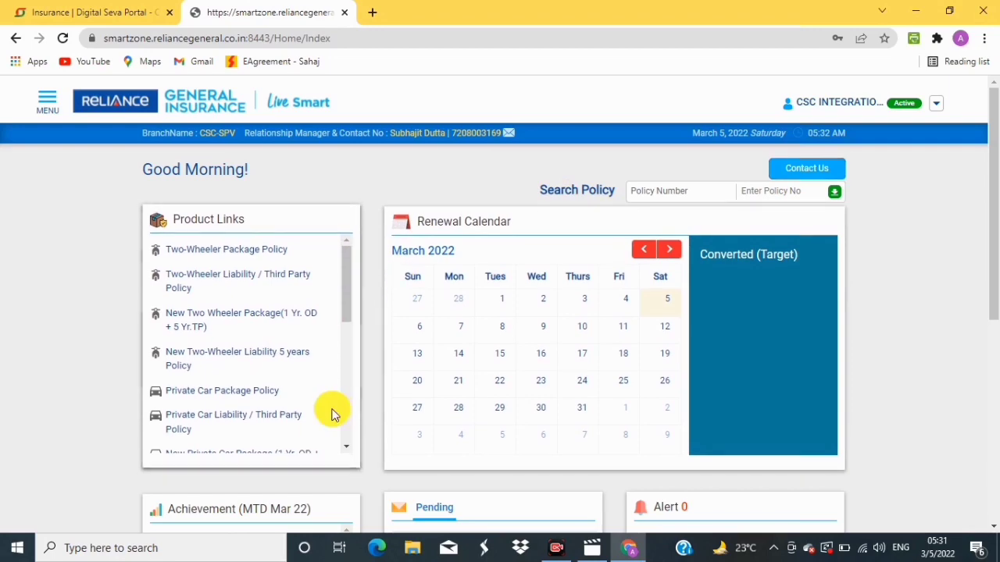
pyautogui.scroll(-5, 332, 338)
pyautogui.scroll(1, 263, 351)
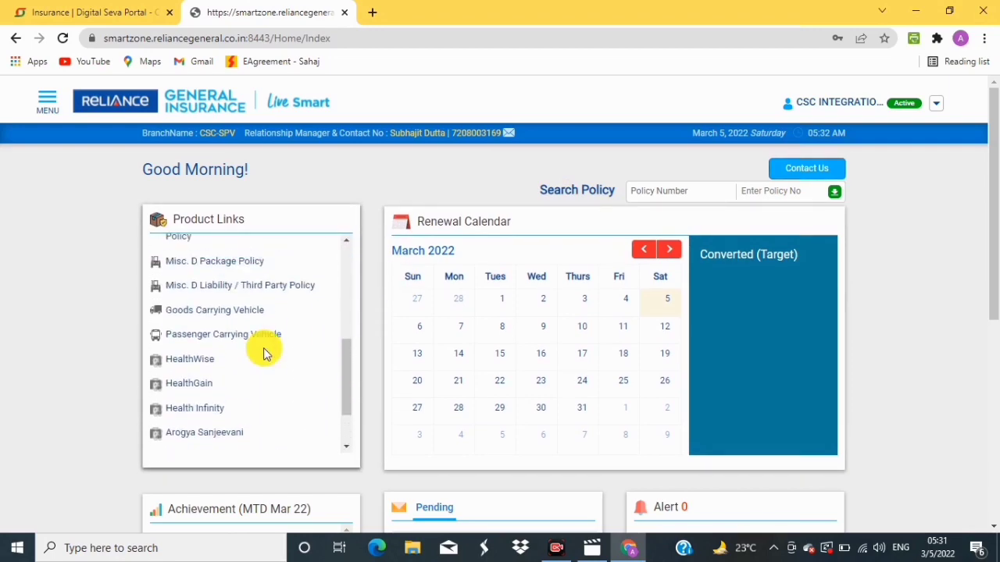
pyautogui.scroll(-2, 320, 367)
pyautogui.scroll(-4, 484, 380)
pyautogui.scroll(5, 283, 147)
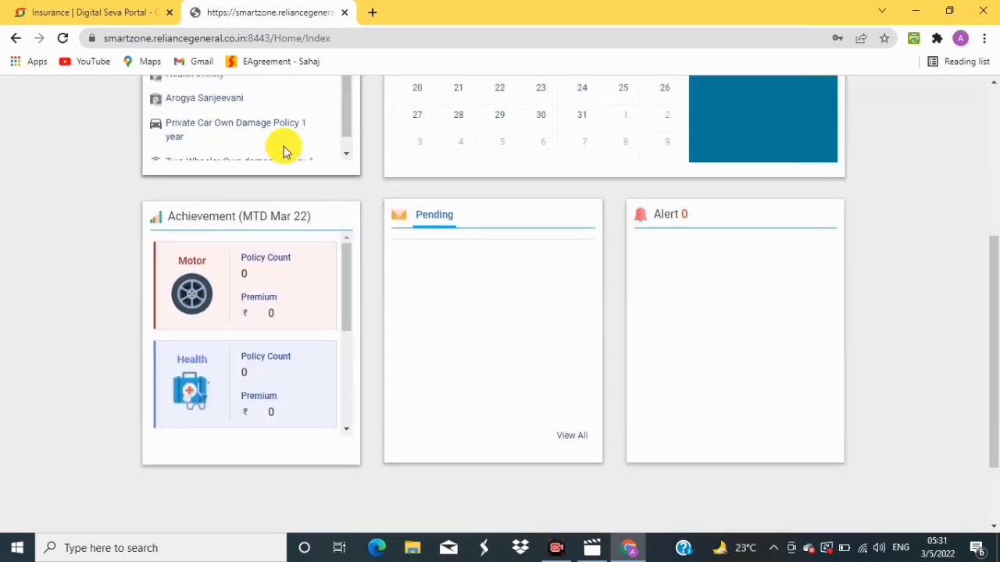
pyautogui.scroll(2, 417, 188)
pyautogui.scroll(1, 417, 188)
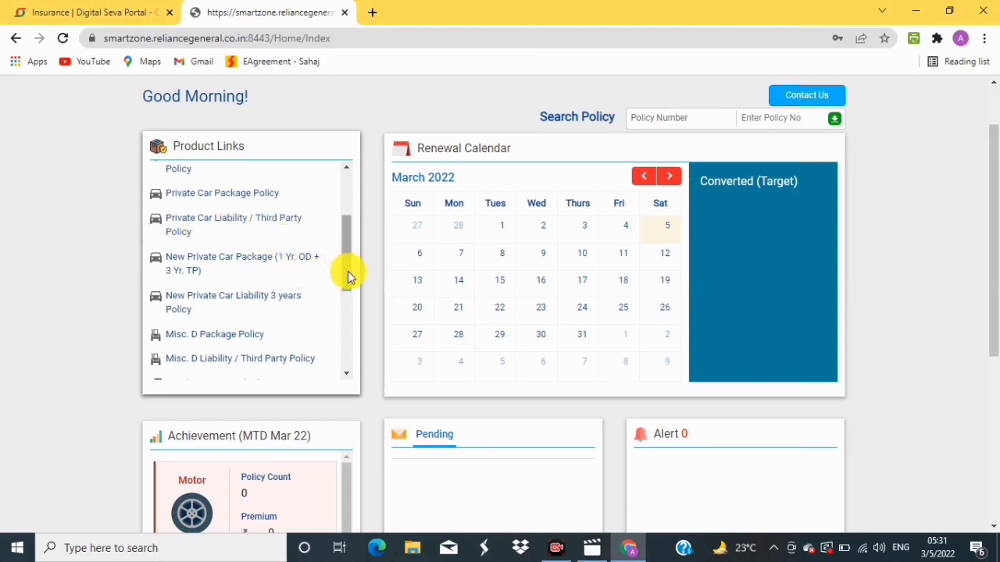
pyautogui.moveTo(348, 273); pyautogui.dragTo(344, 195)
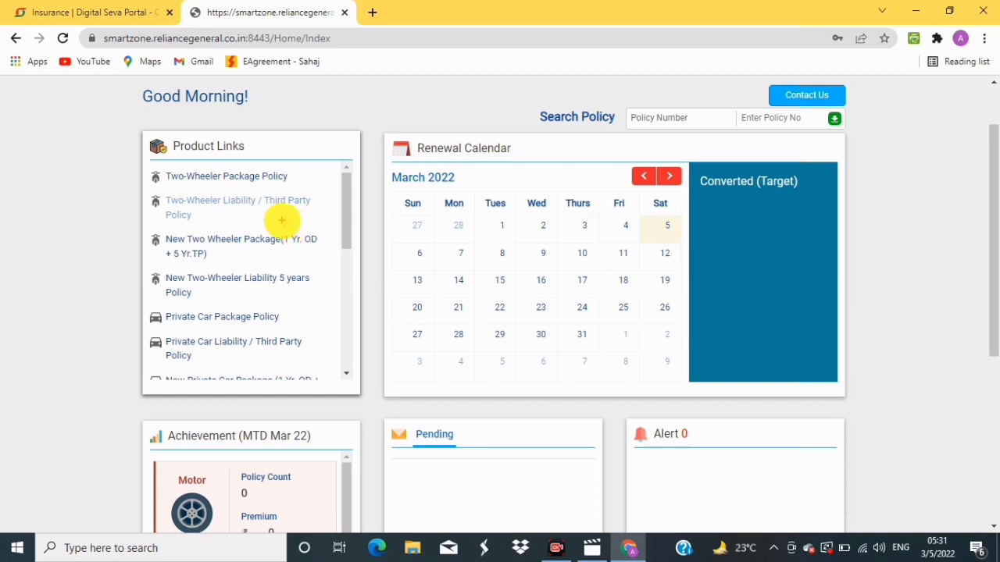
# Step: Open the quote form for Private Car Liability / Third Party Policy from the product links
pyautogui.moveTo(142, 165)
pyautogui.mouseDown()
pyautogui.moveTo(151, 213)
pyautogui.moveTo(328, 223)
pyautogui.mouseUp()
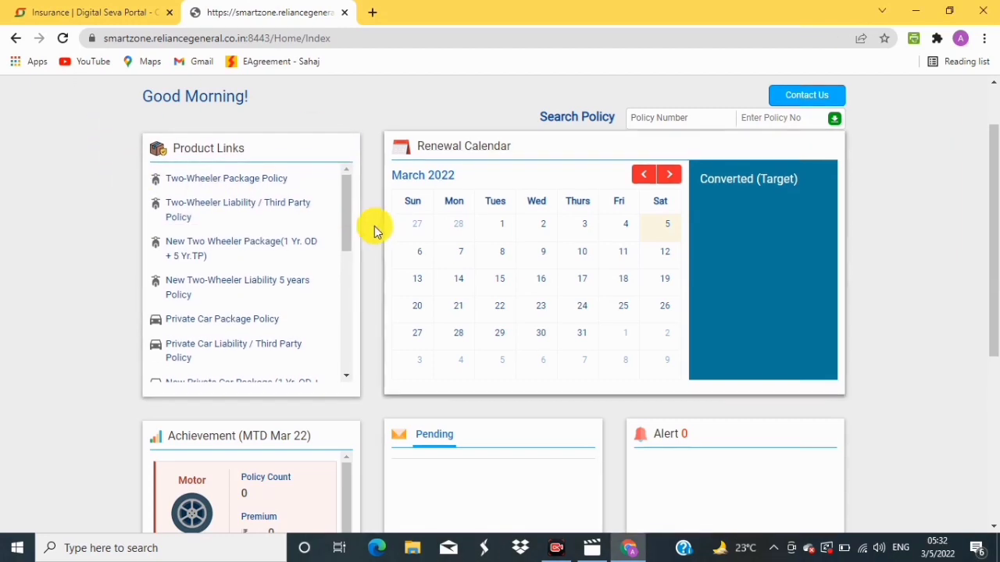
pyautogui.moveTo(344, 207); pyautogui.dragTo(346, 250)
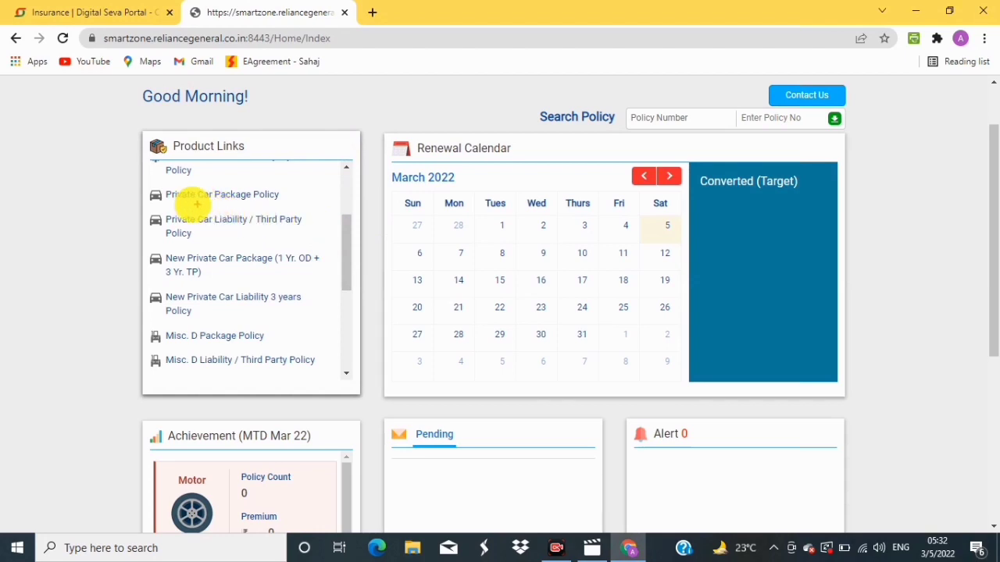
pyautogui.moveTo(139, 181)
pyautogui.mouseDown()
pyautogui.moveTo(221, 216)
pyautogui.moveTo(302, 207)
pyautogui.mouseUp()
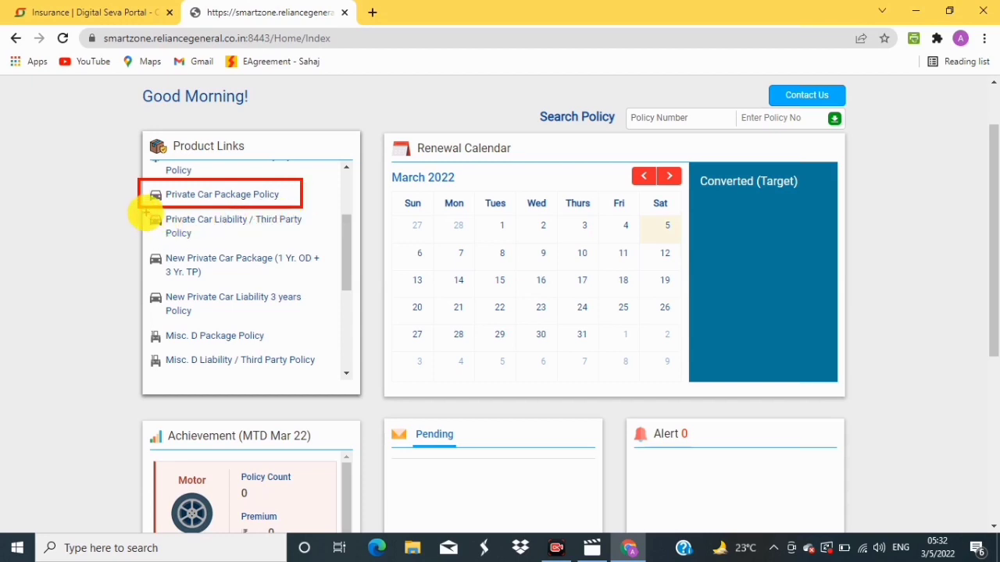
pyautogui.moveTo(143, 209); pyautogui.dragTo(306, 242)
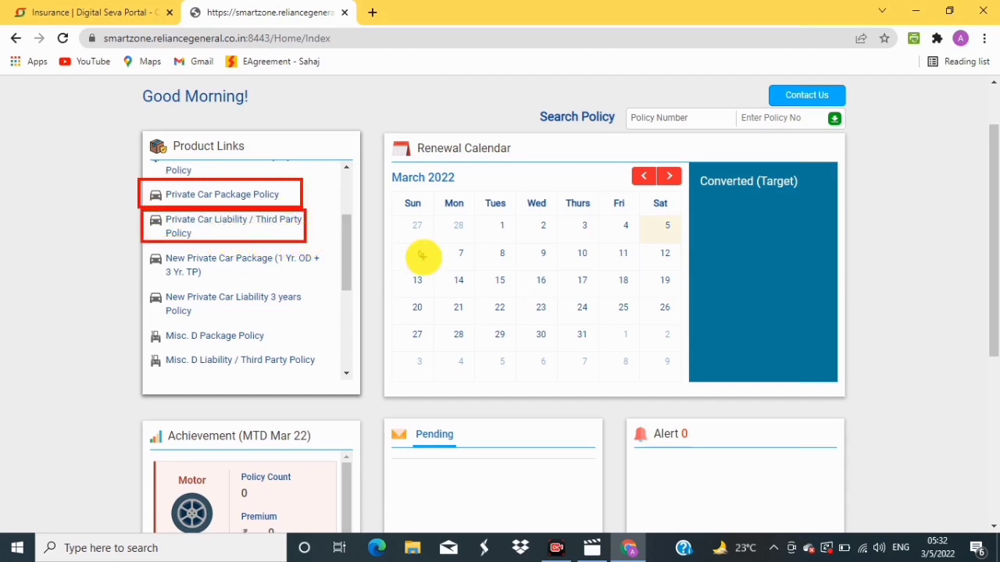
pyautogui.click(266, 225)
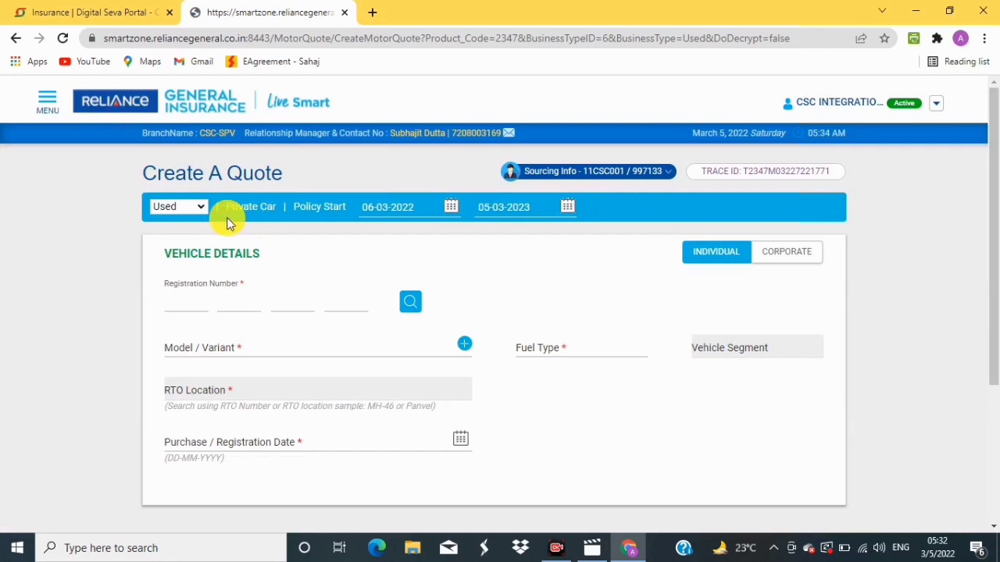
# Step: Choose Used as the business type for the private car quote
pyautogui.click(198, 207)
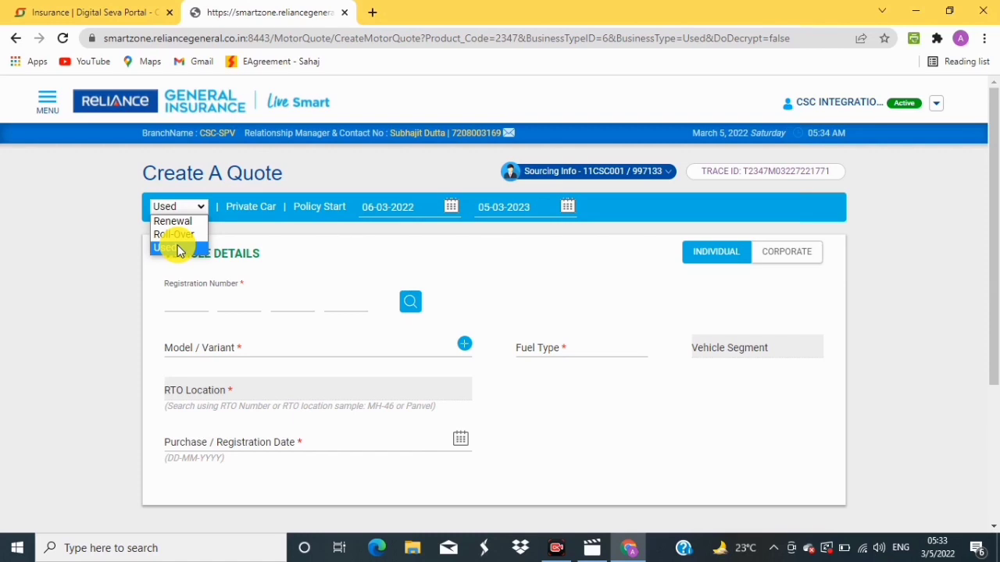
pyautogui.click(179, 249)
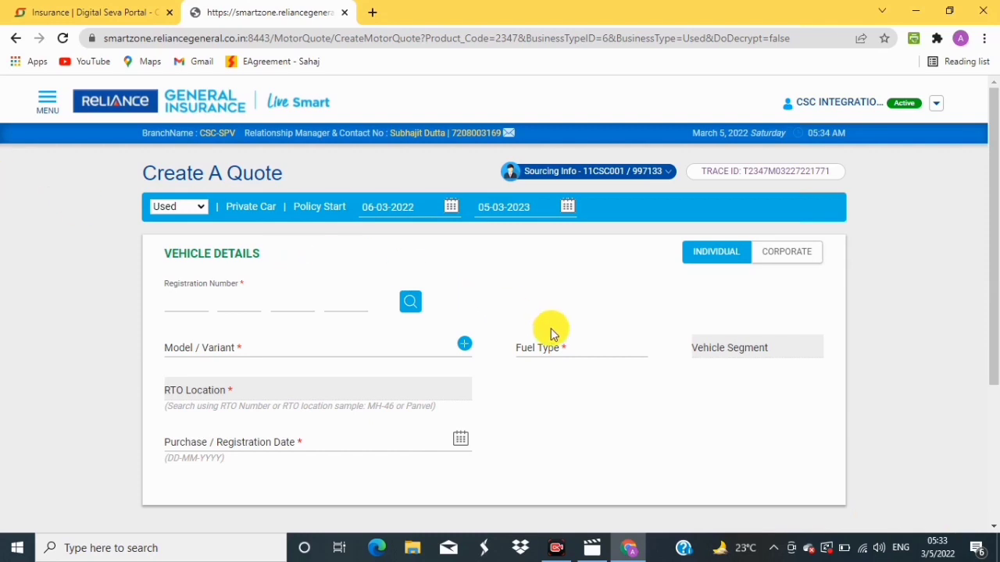
# Step: Enter the vehicle's registration number and look up its model, RTO location and registration date
pyautogui.scroll(-1, 698, 286)
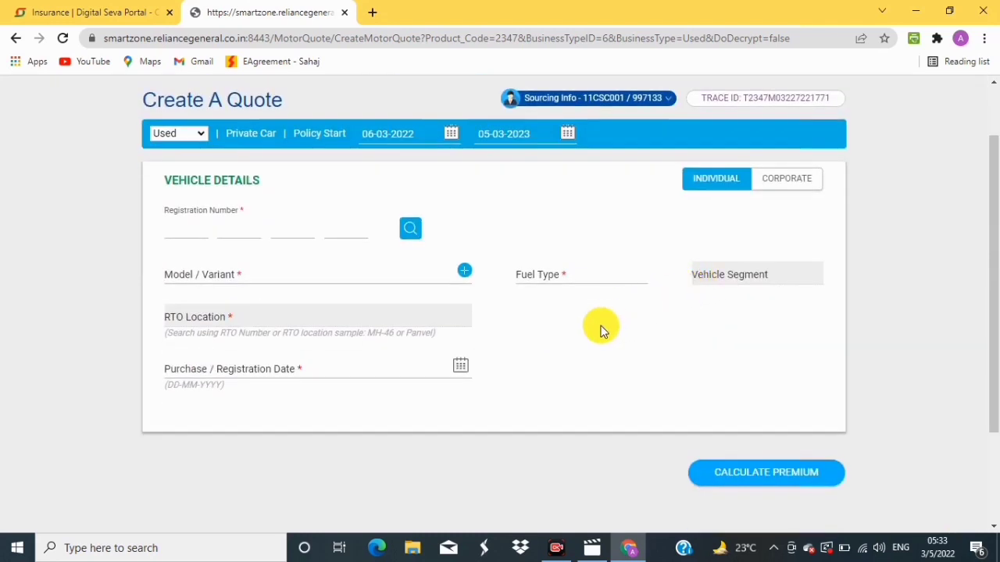
pyautogui.click(558, 553)
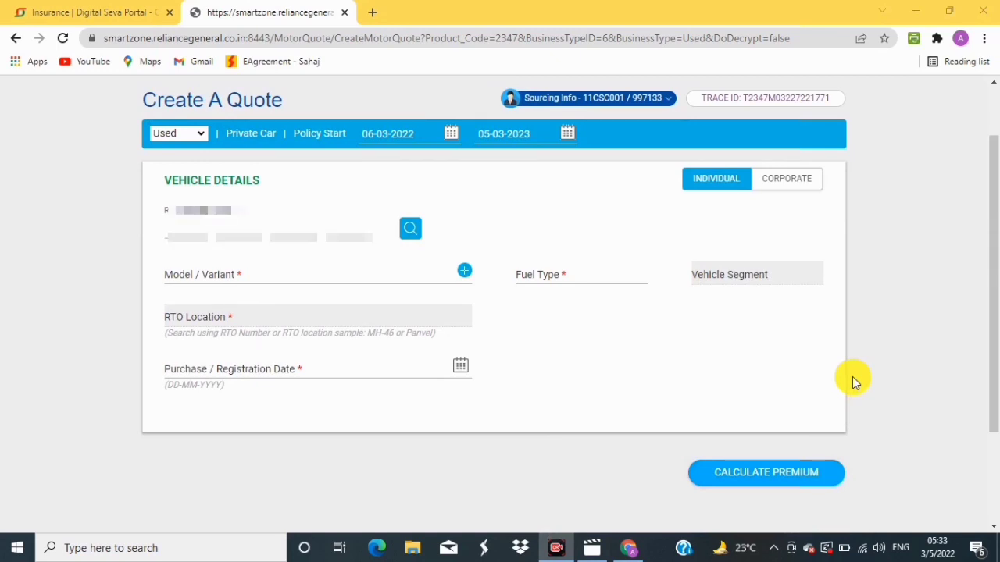
pyautogui.click(810, 500)
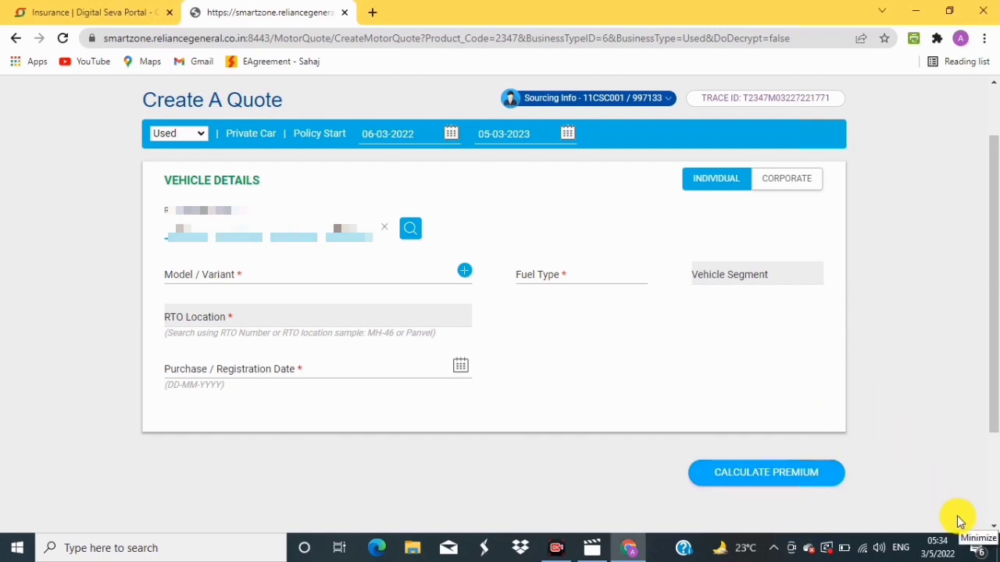
pyautogui.click(410, 230)
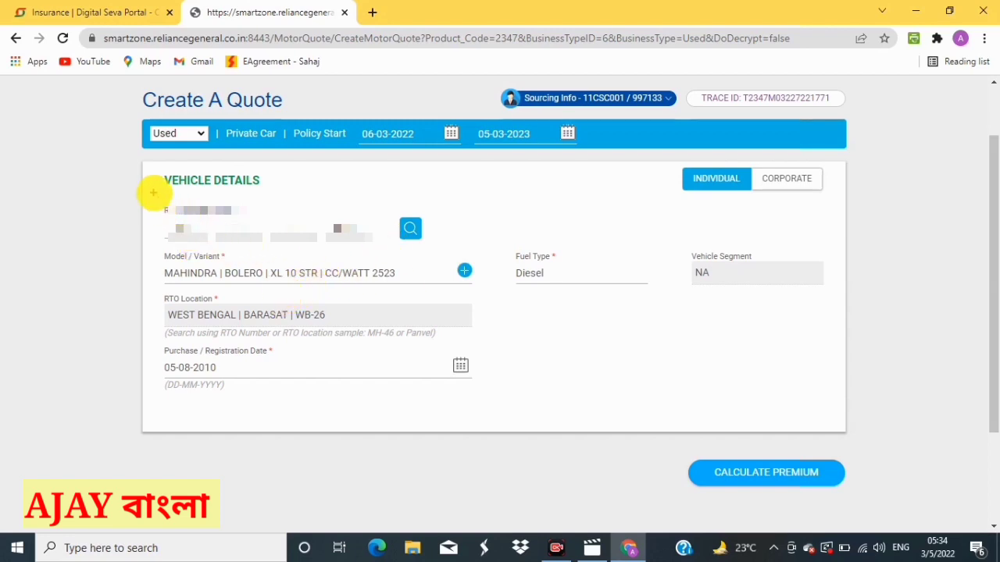
# Step: Review the retrieved vehicle details and calculate the premium for the private car liability quote
pyautogui.moveTo(153, 194)
pyautogui.mouseDown()
pyautogui.moveTo(225, 232)
pyautogui.moveTo(372, 243)
pyautogui.mouseUp()
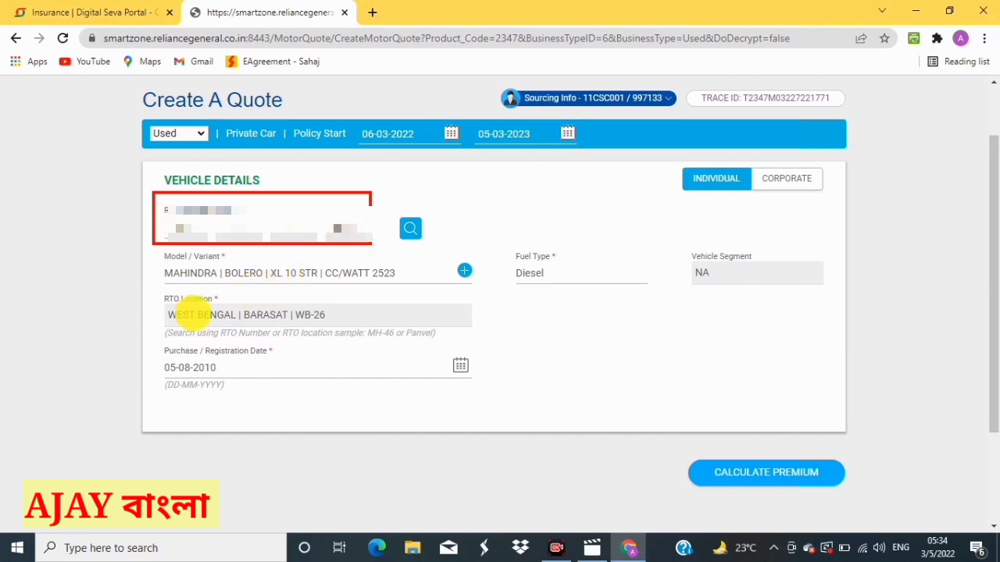
pyautogui.moveTo(150, 336)
pyautogui.mouseDown()
pyautogui.moveTo(205, 384)
pyautogui.moveTo(353, 393)
pyautogui.mouseUp()
pyautogui.moveTo(143, 148)
pyautogui.mouseDown()
pyautogui.moveTo(592, 471)
pyautogui.moveTo(711, 471)
pyautogui.mouseUp()
pyautogui.click(539, 219)
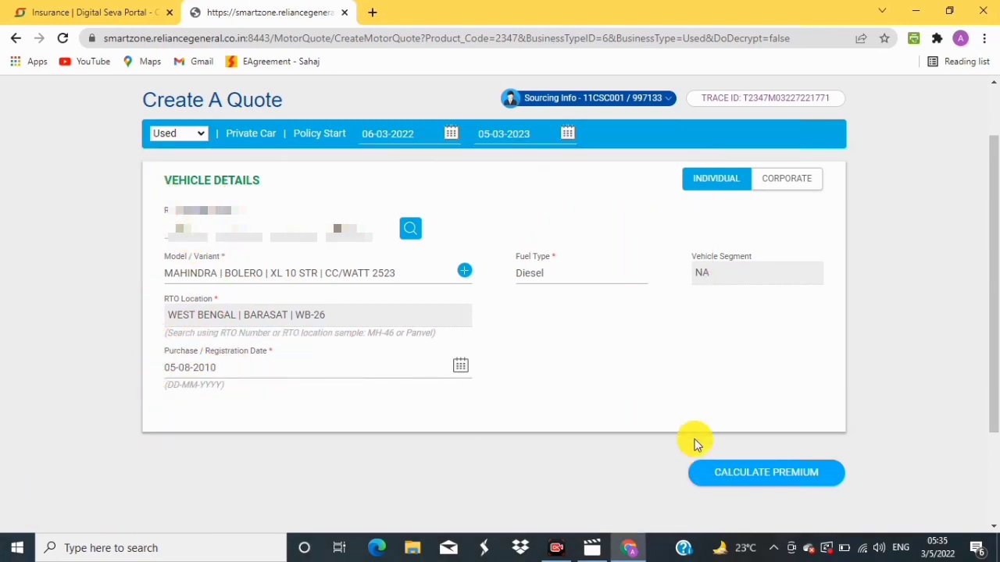
pyautogui.click(773, 478)
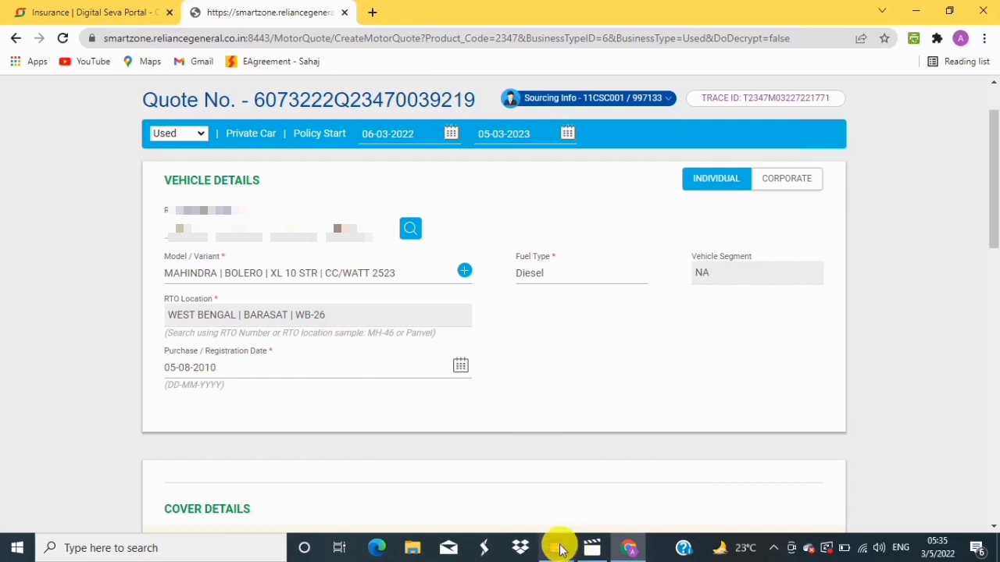
# Step: Examine the cover details and premium summary, including the TPPD and PA to Owner Driver sums insured and the total premium
pyautogui.click(554, 549)
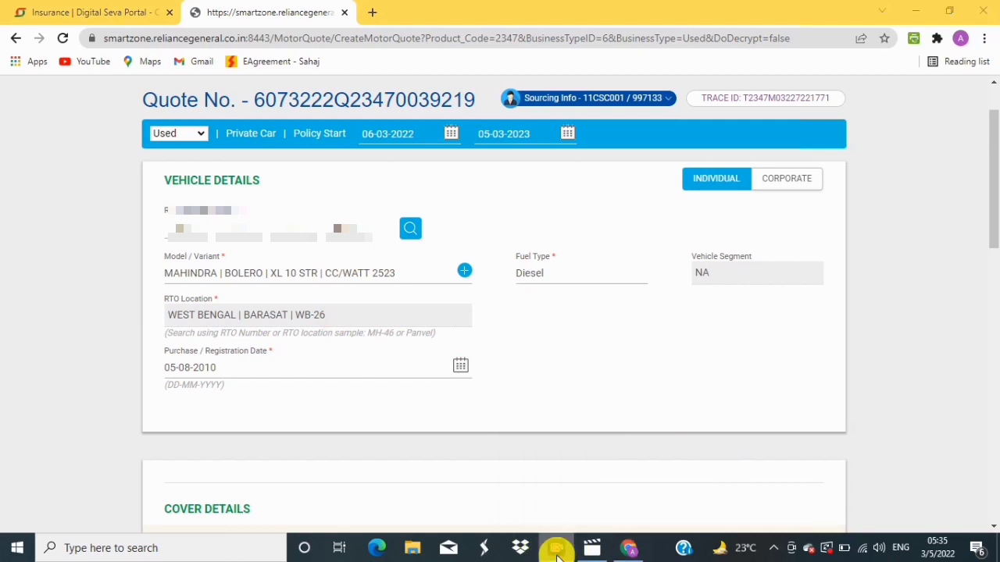
pyautogui.click(797, 509)
pyautogui.scroll(-5, 804, 469)
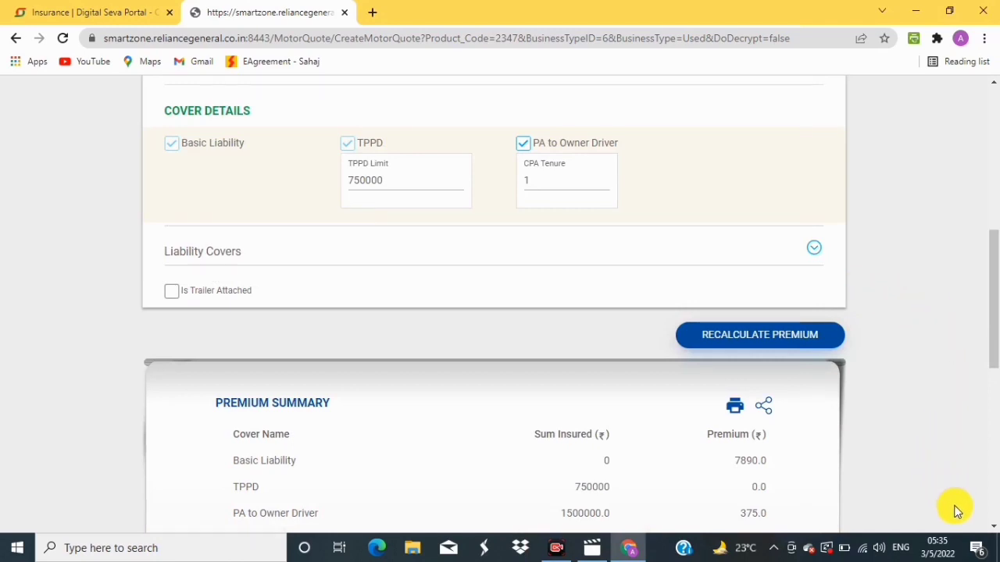
pyautogui.click(420, 268)
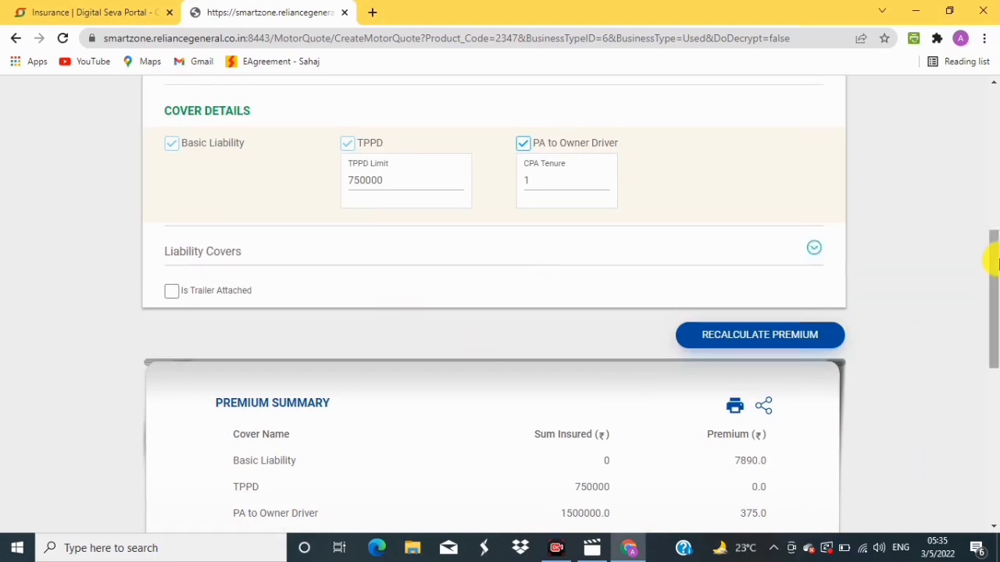
pyautogui.moveTo(992, 263); pyautogui.dragTo(991, 351)
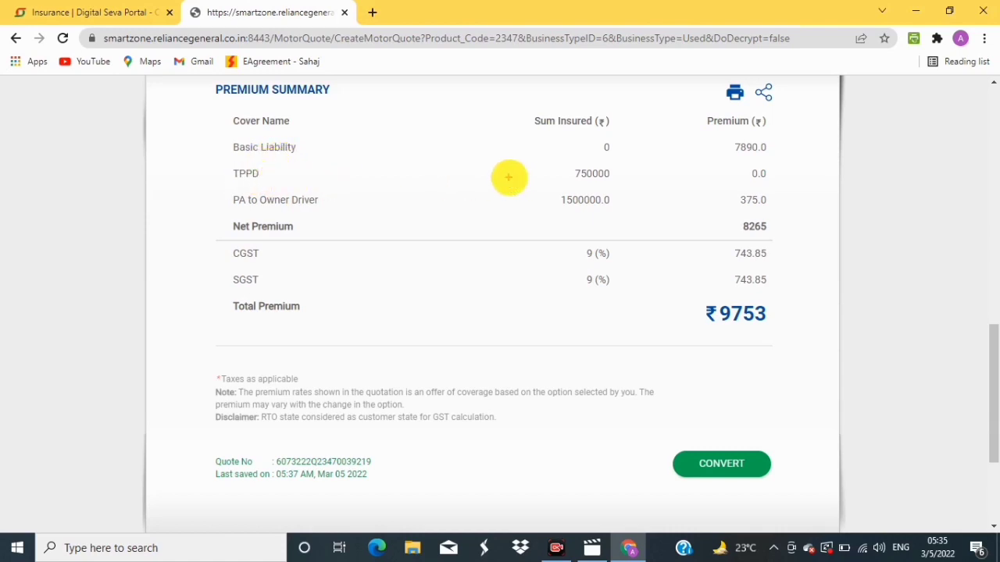
pyautogui.moveTo(223, 161)
pyautogui.mouseDown()
pyautogui.moveTo(264, 179)
pyautogui.moveTo(635, 180)
pyautogui.mouseUp()
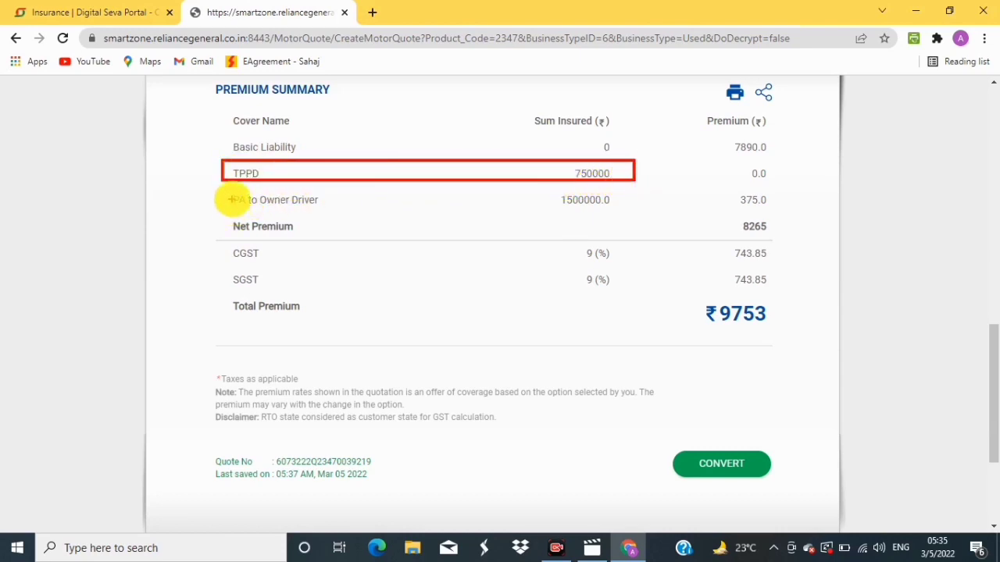
pyautogui.moveTo(227, 190)
pyautogui.mouseDown()
pyautogui.moveTo(330, 211)
pyautogui.moveTo(658, 208)
pyautogui.mouseUp()
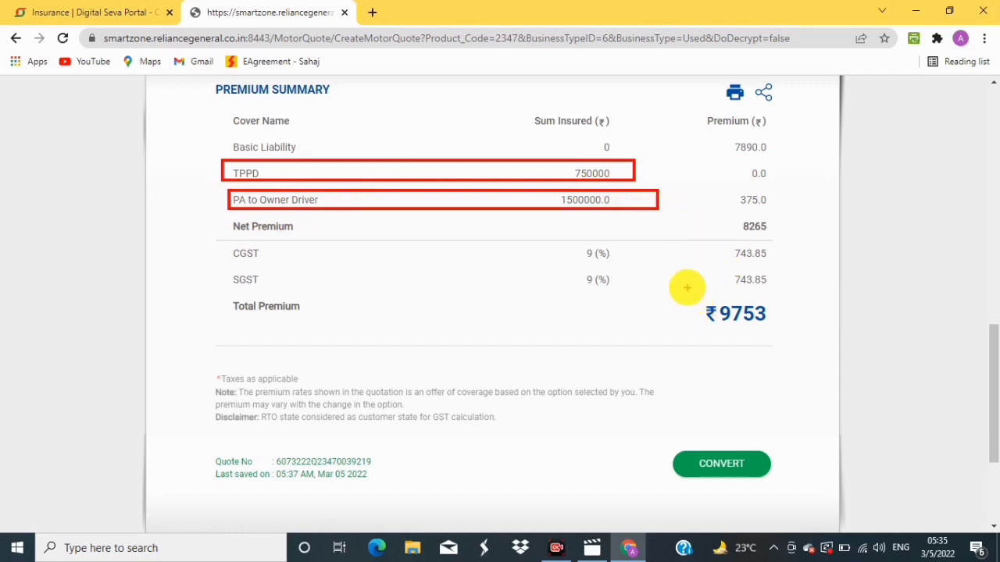
pyautogui.moveTo(686, 283)
pyautogui.mouseDown()
pyautogui.moveTo(734, 339)
pyautogui.moveTo(791, 344)
pyautogui.mouseUp()
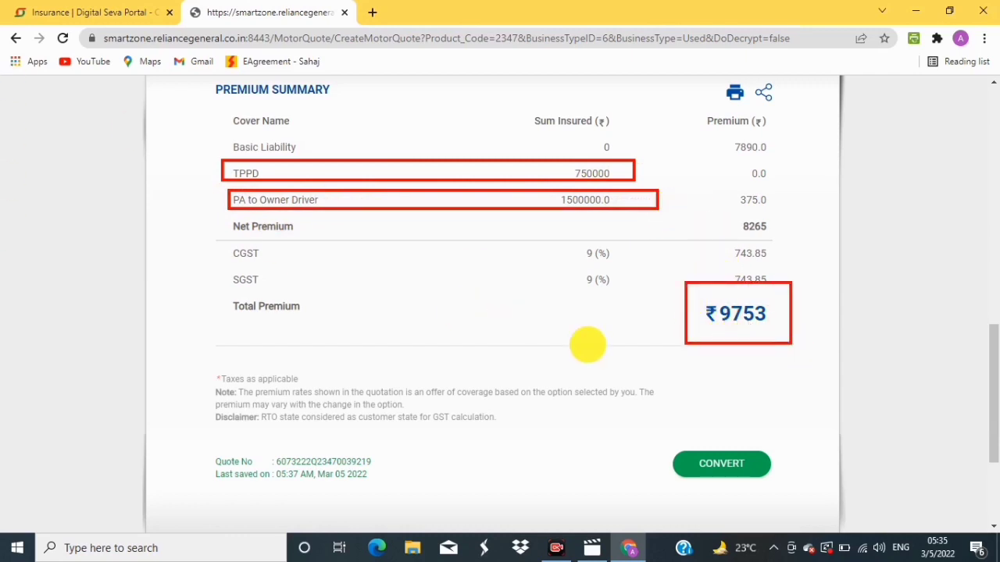
pyautogui.rightClick(508, 174)
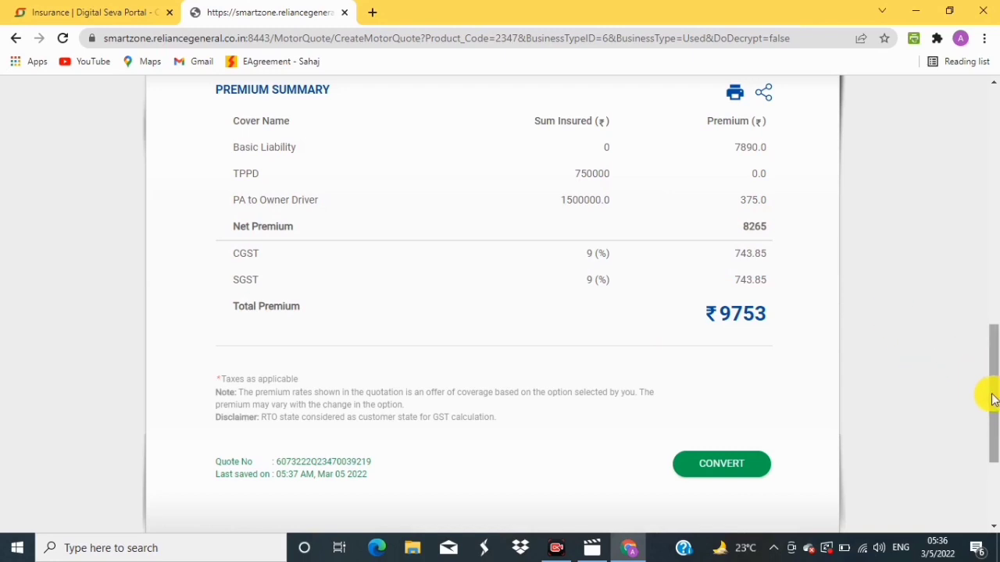
# Step: Remove the PA to Owner Driver cover and answer No to the owner having a valid driving license
pyautogui.moveTo(987, 393); pyautogui.dragTo(985, 284)
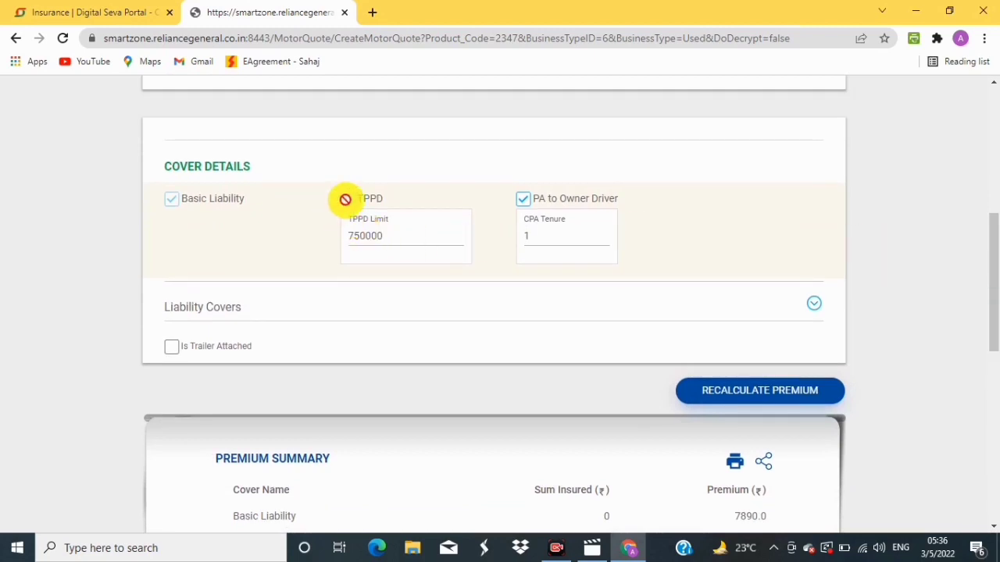
pyautogui.click(521, 202)
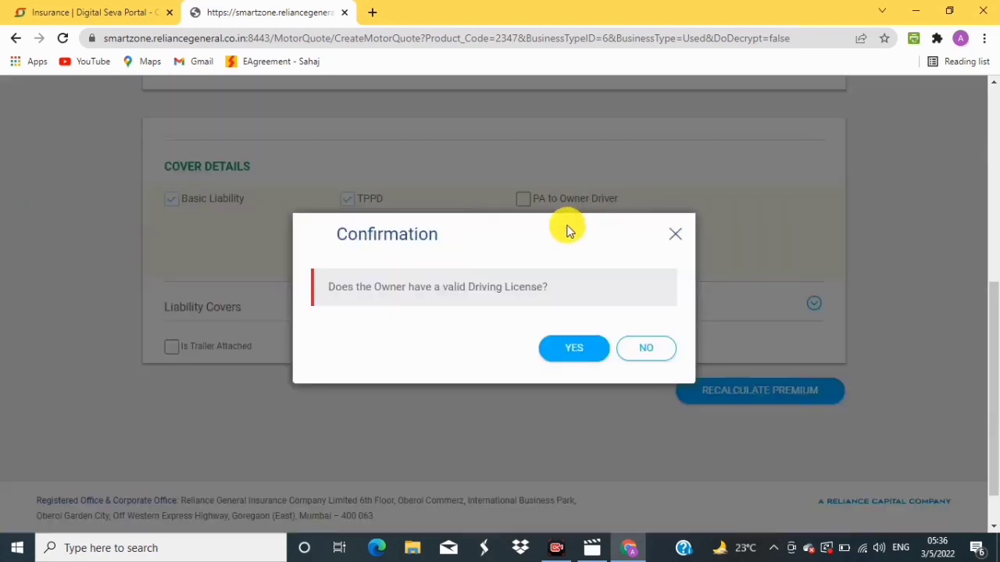
pyautogui.click(627, 349)
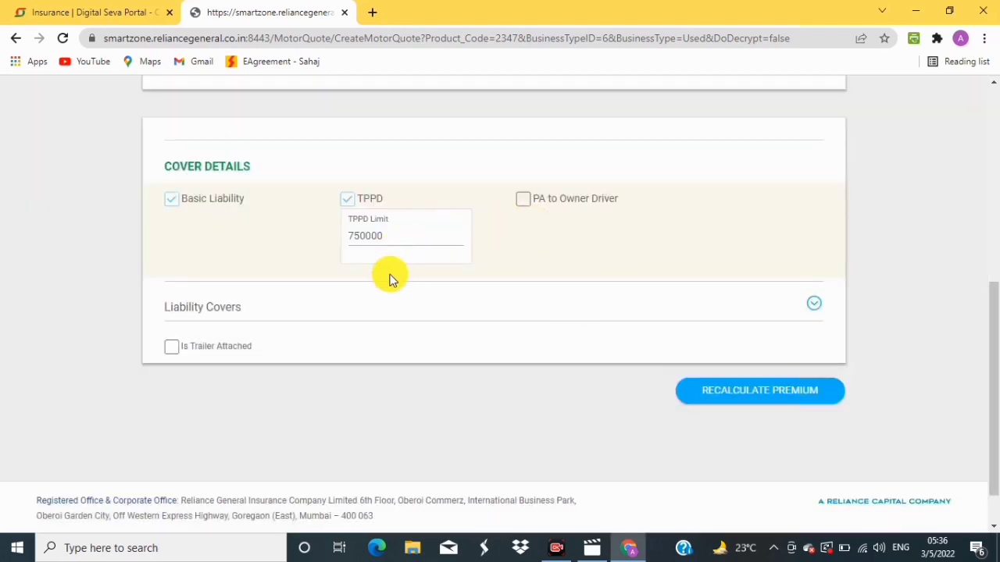
# Step: Set the TPPD limit to 6000 and recalculate the premium
pyautogui.click(388, 238)
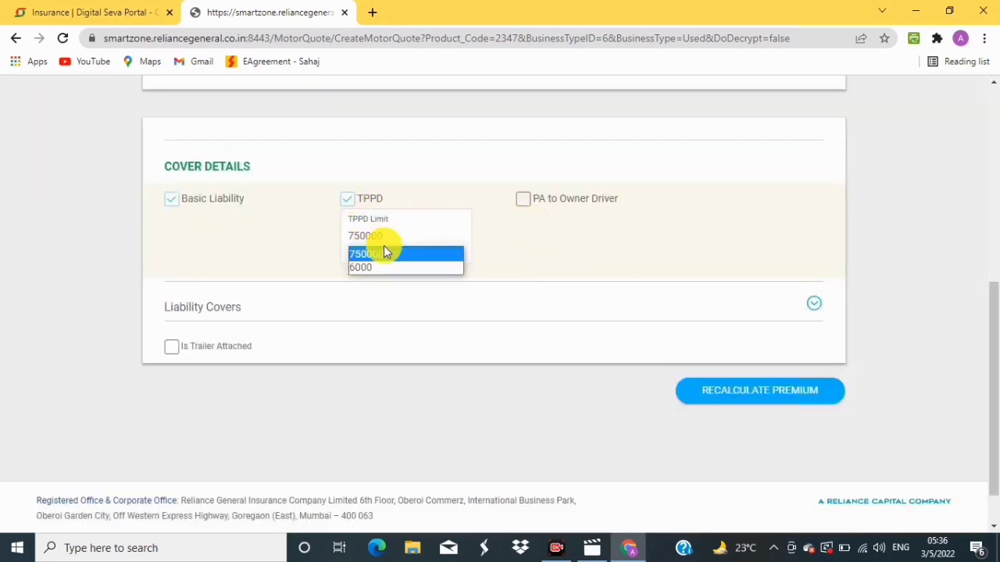
pyautogui.click(377, 267)
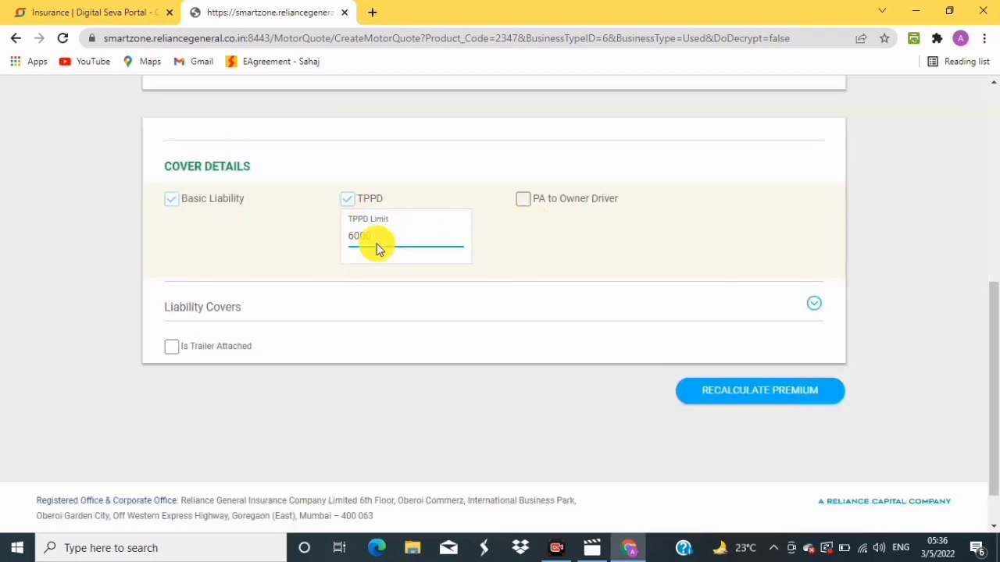
pyautogui.click(752, 395)
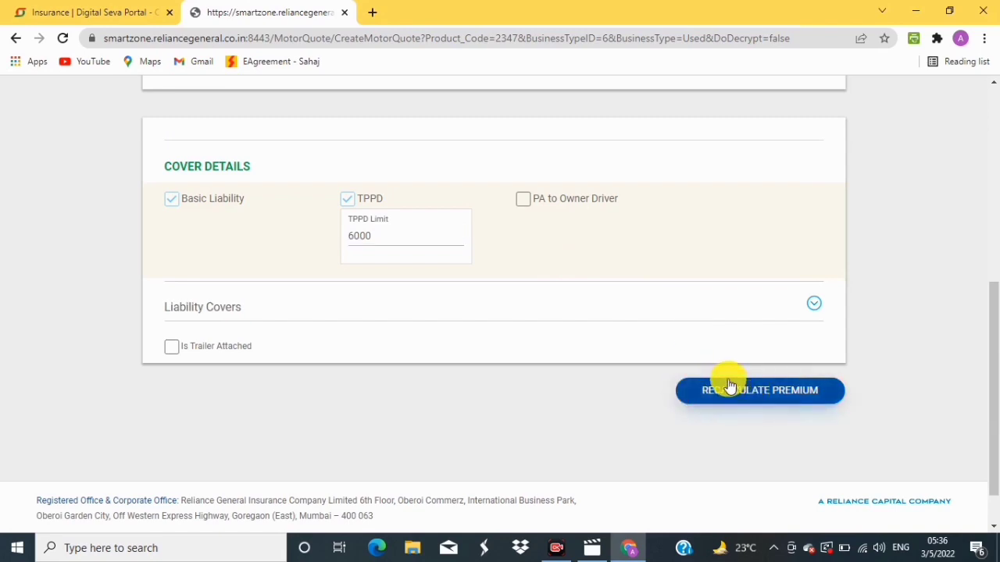
# Step: Recalculate the premium with the 6000 TPPD limit and review the premium summary
pyautogui.click(727, 393)
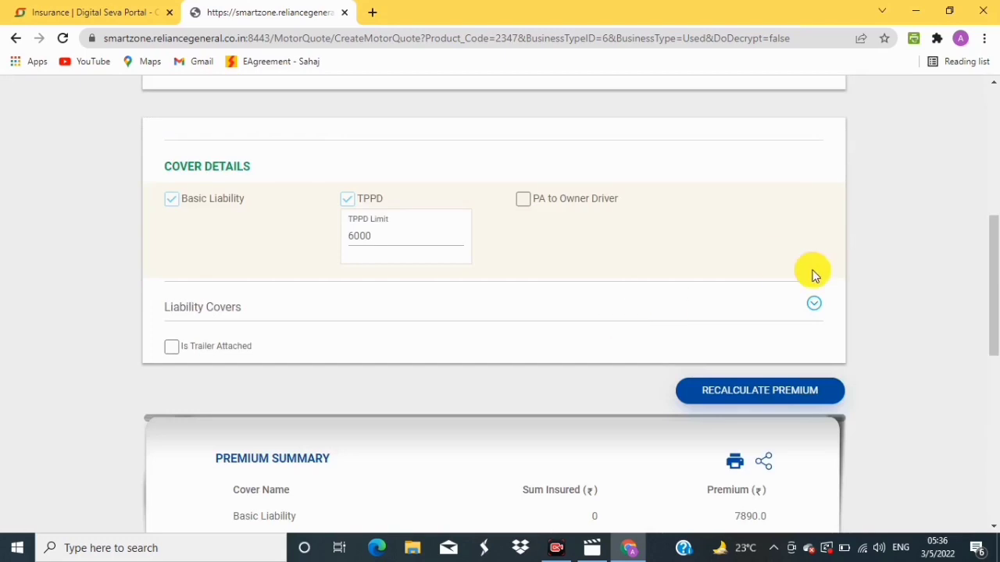
pyautogui.moveTo(992, 250); pyautogui.dragTo(991, 355)
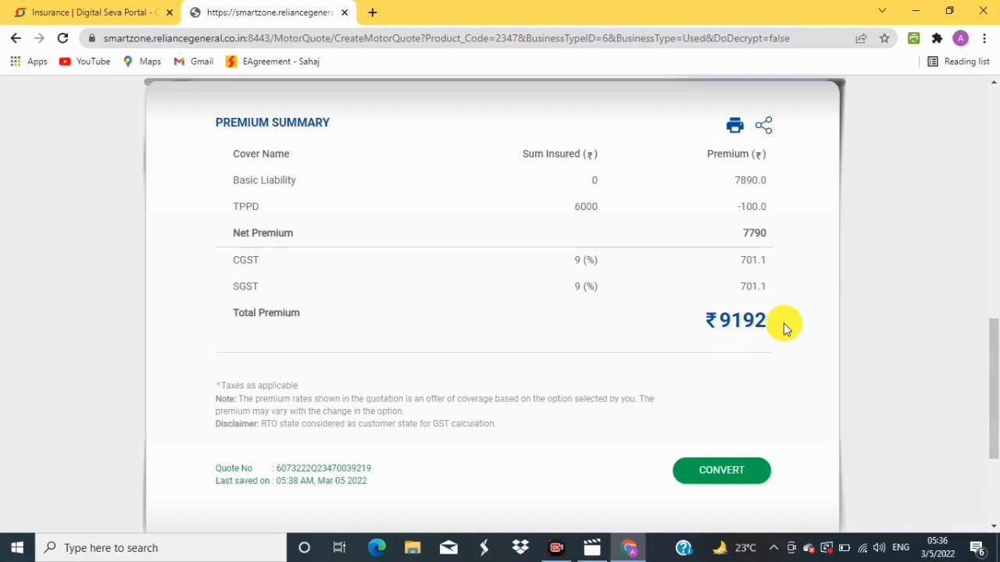
# Step: Change the TPPD limit under the cover details to 750000
pyautogui.scroll(5, 596, 335)
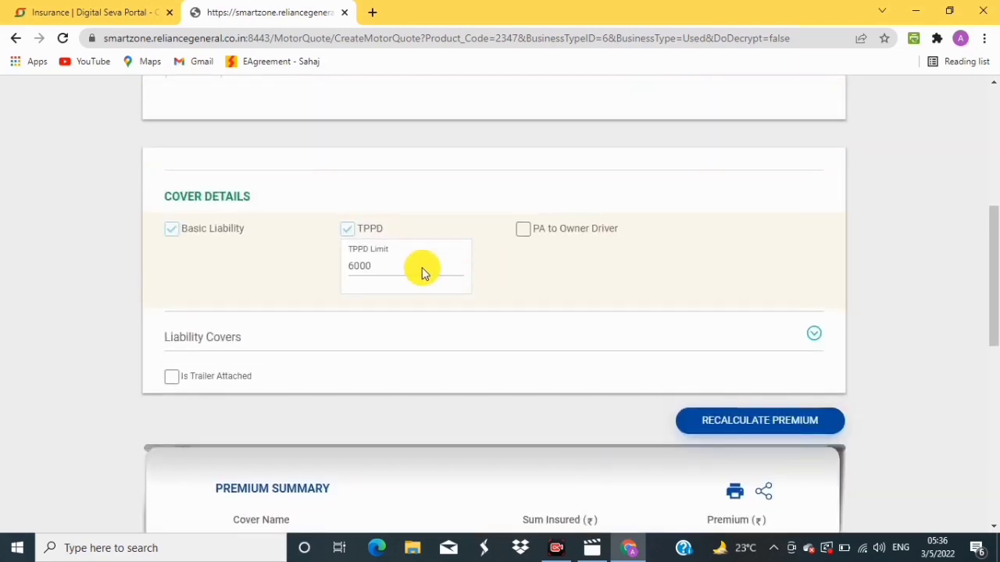
pyautogui.click(422, 274)
pyautogui.click(385, 286)
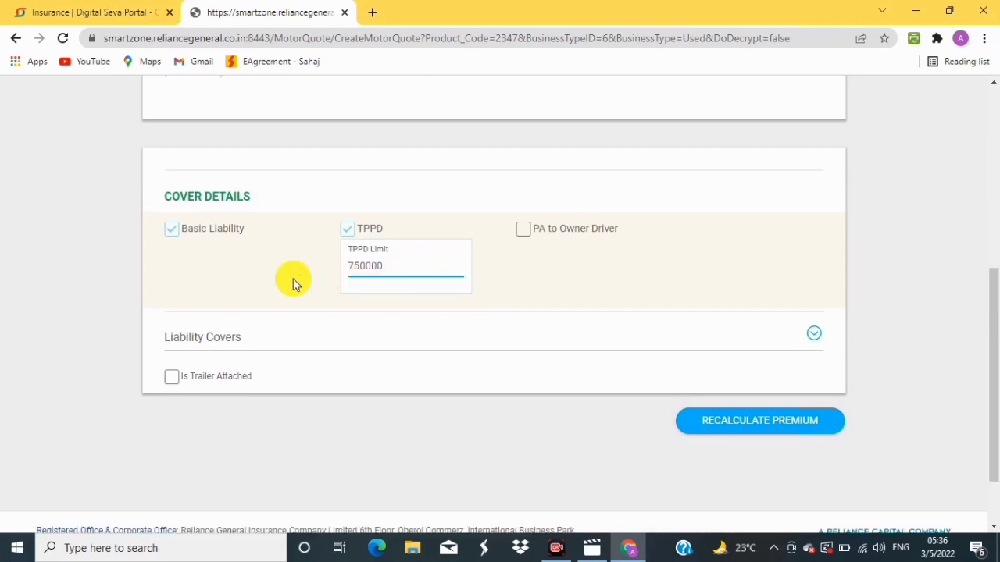
# Step: Expand the Liability Covers section and examine the optional covers it offers
pyautogui.moveTo(989, 301); pyautogui.dragTo(995, 328)
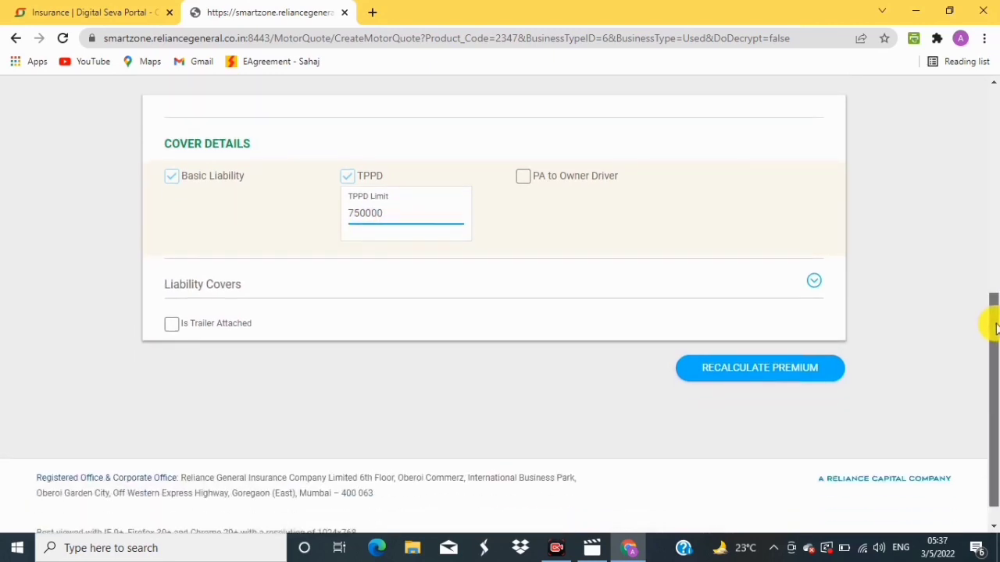
pyautogui.click(223, 287)
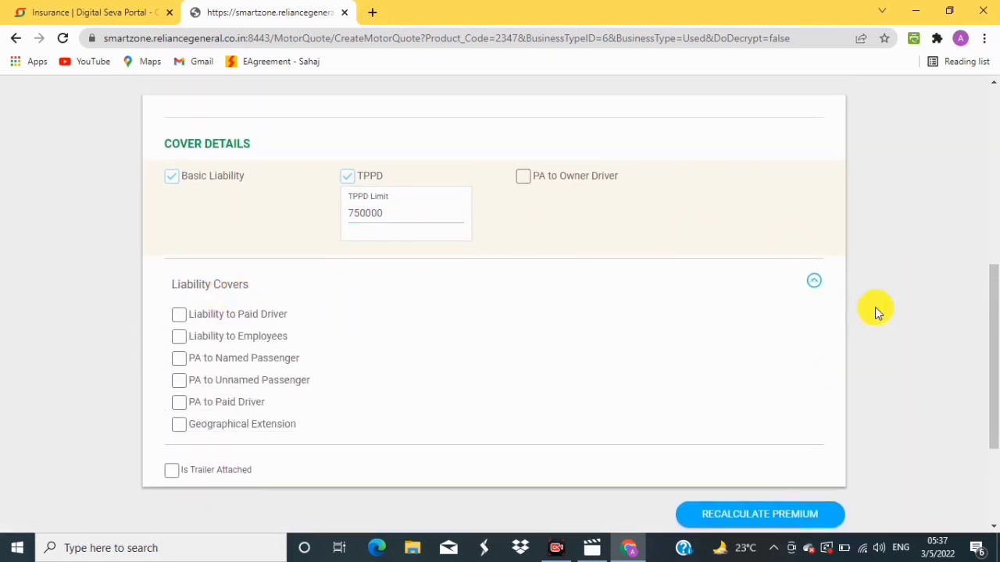
pyautogui.moveTo(990, 286); pyautogui.dragTo(990, 303)
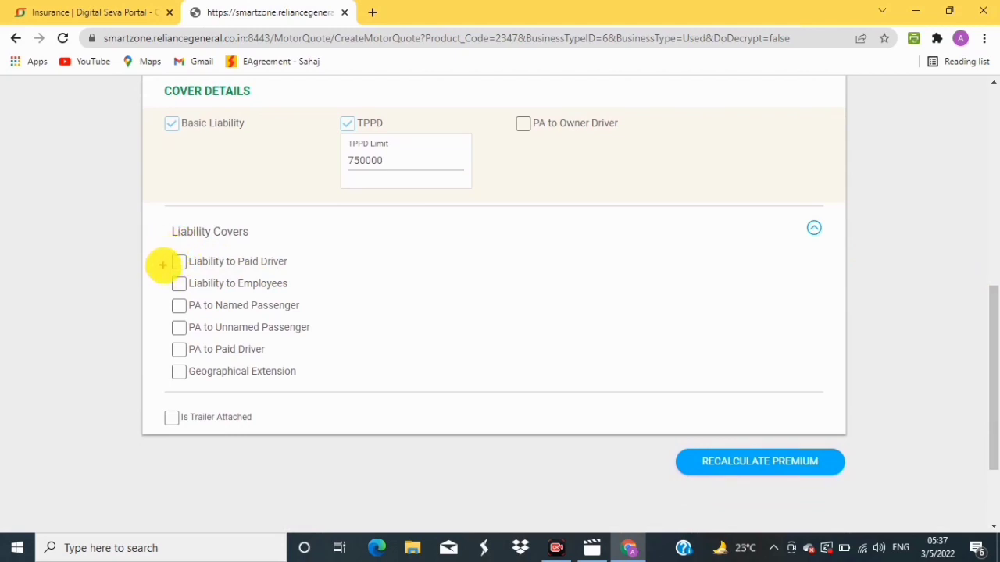
pyautogui.moveTo(162, 246)
pyautogui.mouseDown()
pyautogui.moveTo(196, 323)
pyautogui.moveTo(305, 377)
pyautogui.moveTo(339, 386)
pyautogui.moveTo(338, 377)
pyautogui.mouseUp()
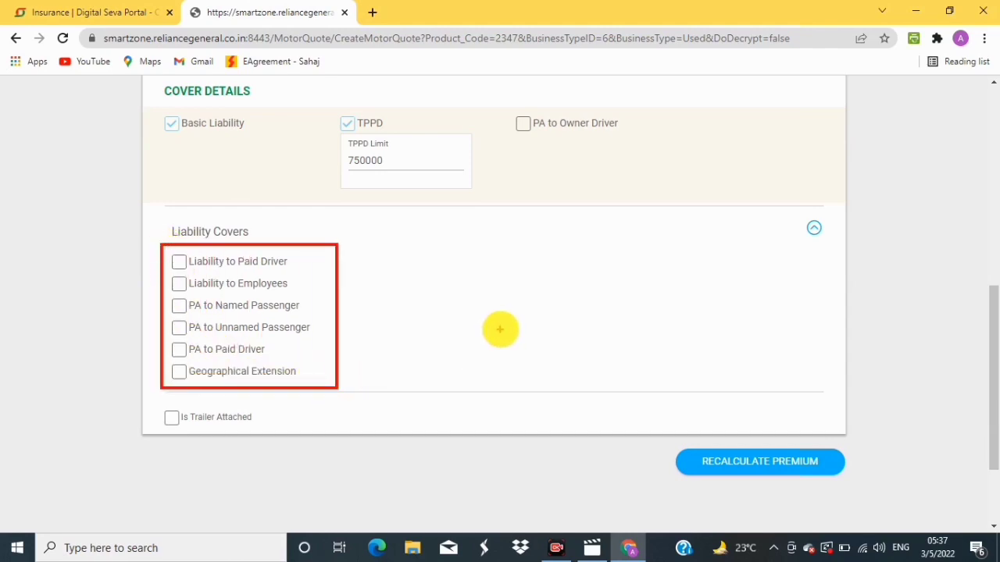
pyautogui.press('Escape')
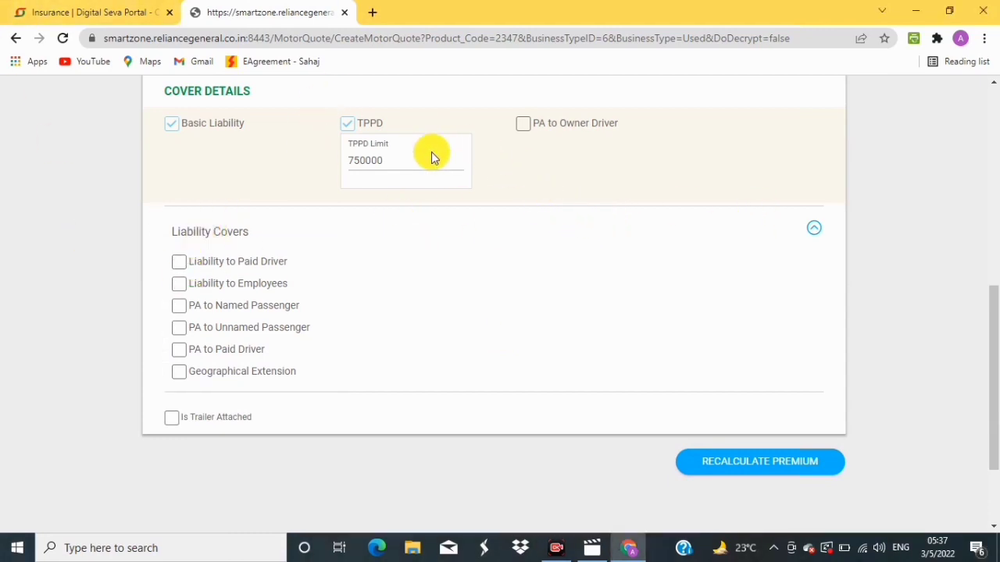
# Step: Recalculate the premium with the 750000 TPPD limit and review the net and total premium
pyautogui.click(759, 467)
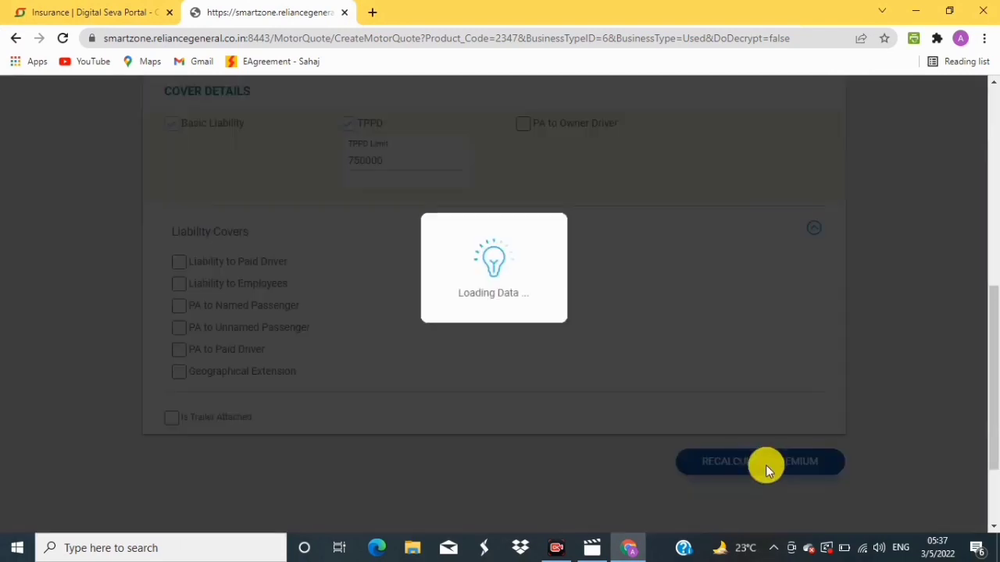
pyautogui.scroll(-3, 625, 296)
pyautogui.scroll(-5, 628, 290)
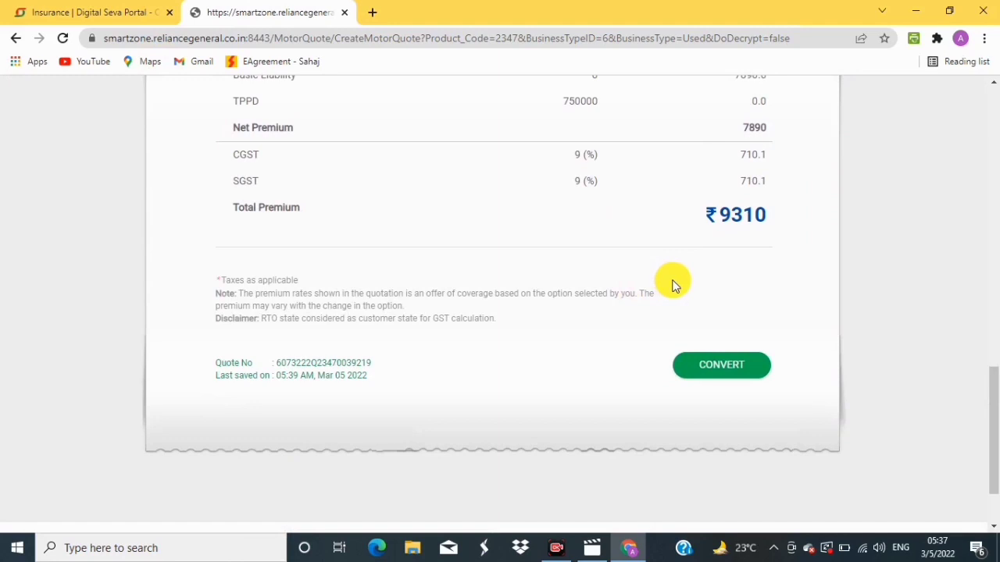
pyautogui.scroll(1, 668, 283)
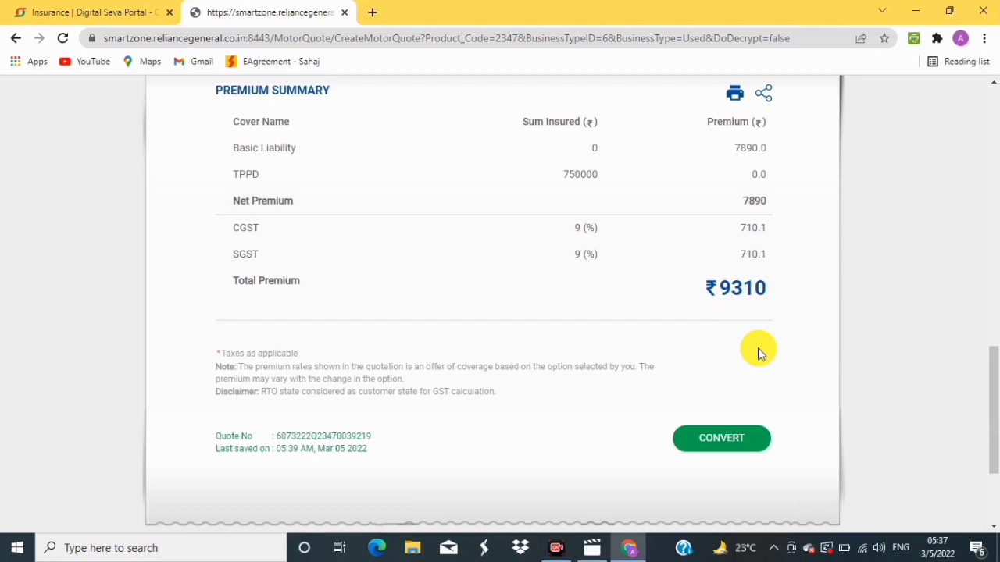
pyautogui.scroll(5, 576, 266)
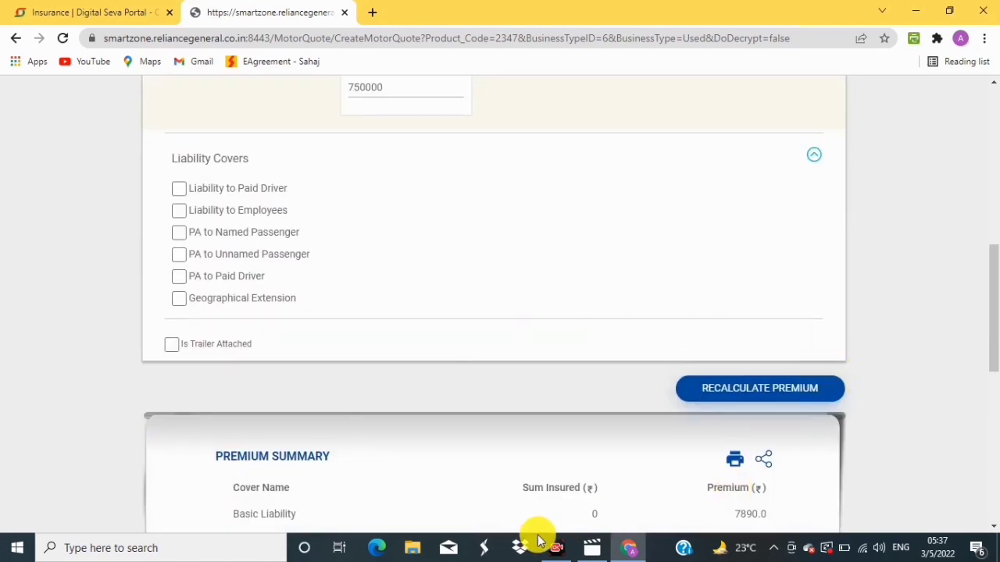
pyautogui.click(552, 426)
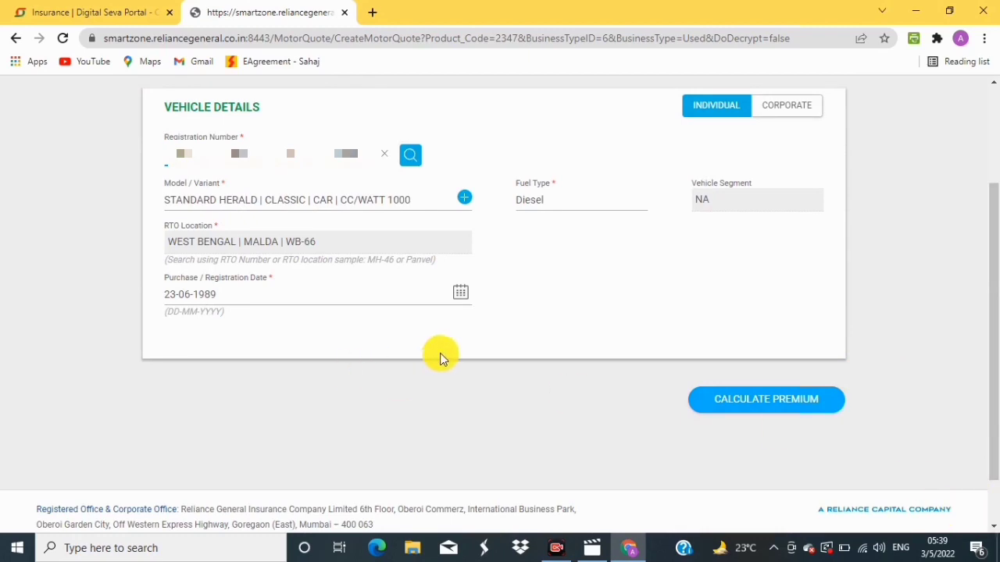
# Step: Look up the vehicle by registration number and change its model to HINDUSTAN MOTORS | AMBASSADOR | 2000 DLS | CC/Watt 1489
pyautogui.click(412, 157)
pyautogui.click(422, 198)
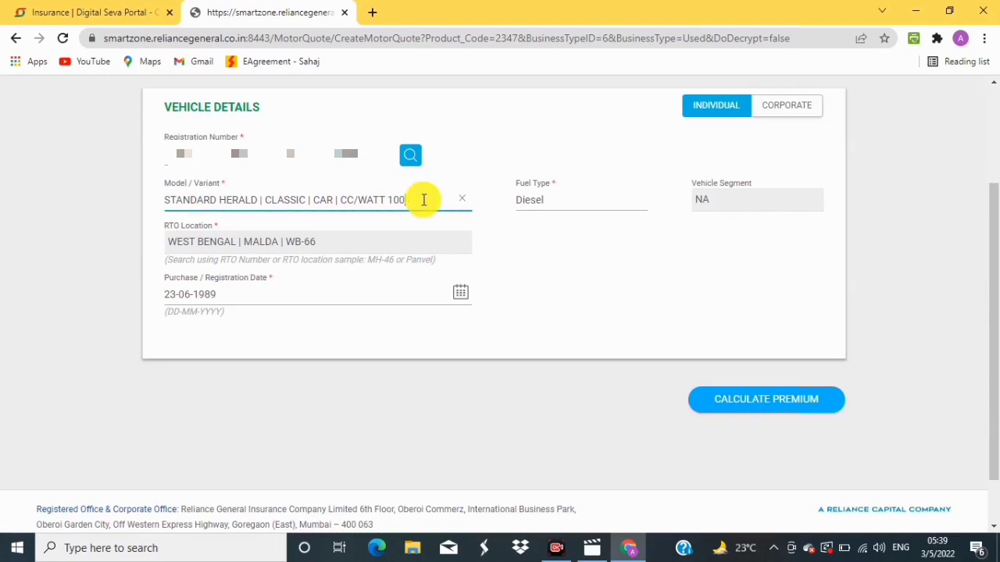
pyautogui.press('BackSpace')
pyautogui.press('BackSpace')
pyautogui.press('BackSpace')
pyautogui.press('BackSpace')
pyautogui.press('BackSpace')
pyautogui.press('BackSpace')
pyautogui.press('BackSpace')
pyautogui.press('BackSpace')
pyautogui.press('BackSpace')
pyautogui.press('BackSpace')
pyautogui.press('BackSpace')
pyautogui.press('BackSpace')
pyautogui.press('BackSpace')
pyautogui.press('BackSpace')
pyautogui.press('BackSpace')
pyautogui.press('BackSpace')
pyautogui.press('BackSpace')
pyautogui.press('BackSpace')
pyautogui.press('BackSpace')
pyautogui.press('BackSpace')
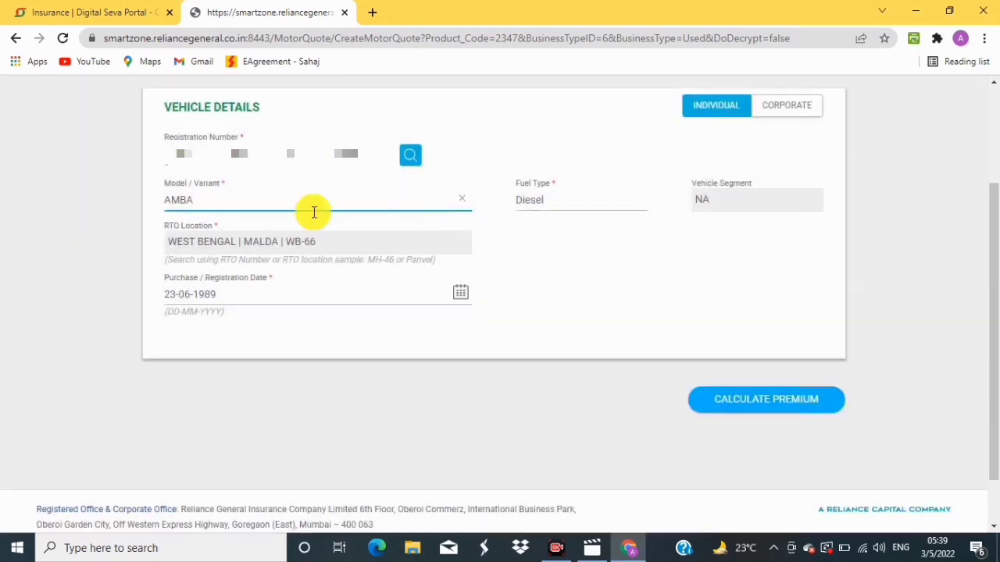
pyautogui.scroll(3, 286, 239)
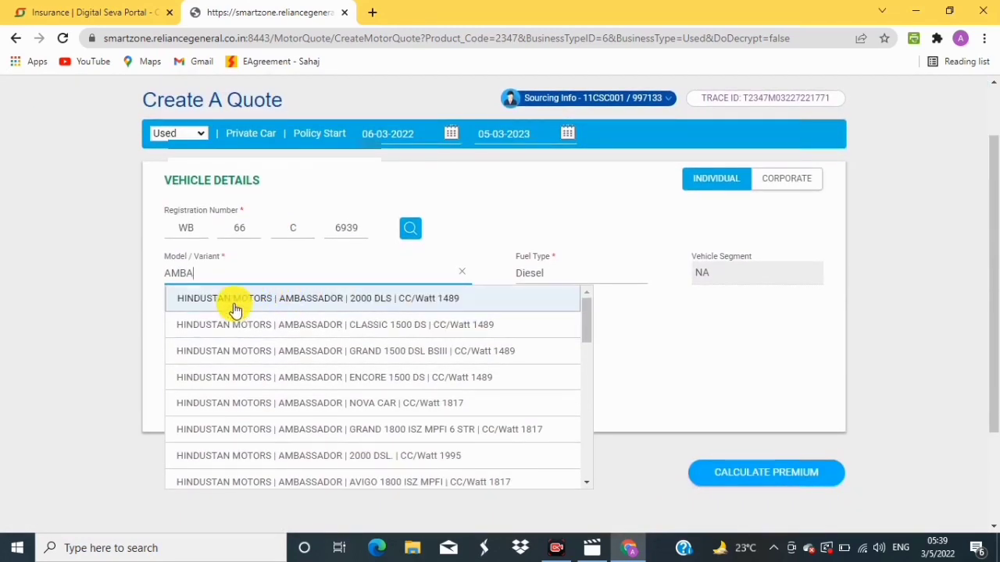
pyautogui.click(330, 305)
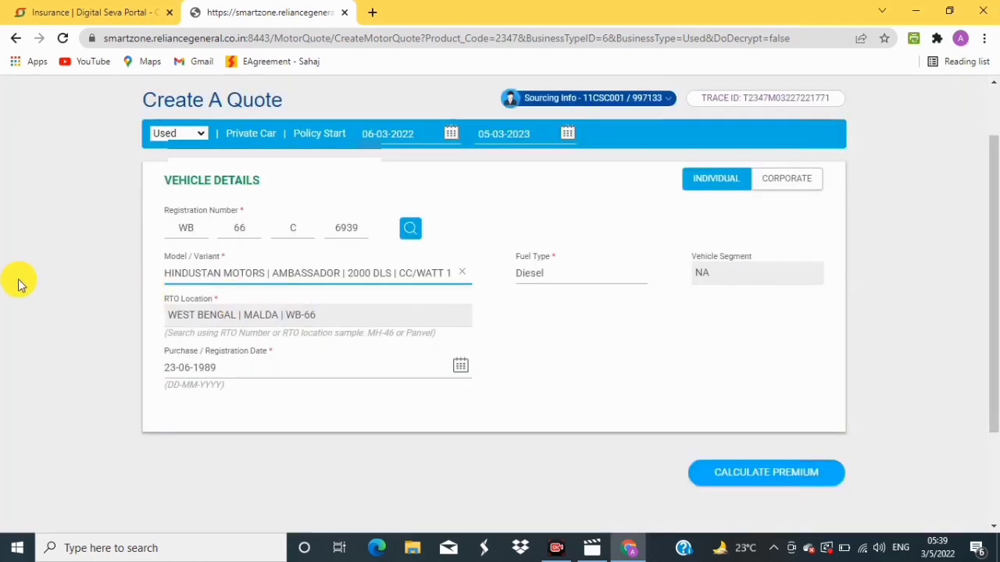
# Step: Calculate the premium for the Ambassador 2000 DLS and acknowledge the underwriter referral message about the vehicle's age
pyautogui.scroll(-1, 469, 206)
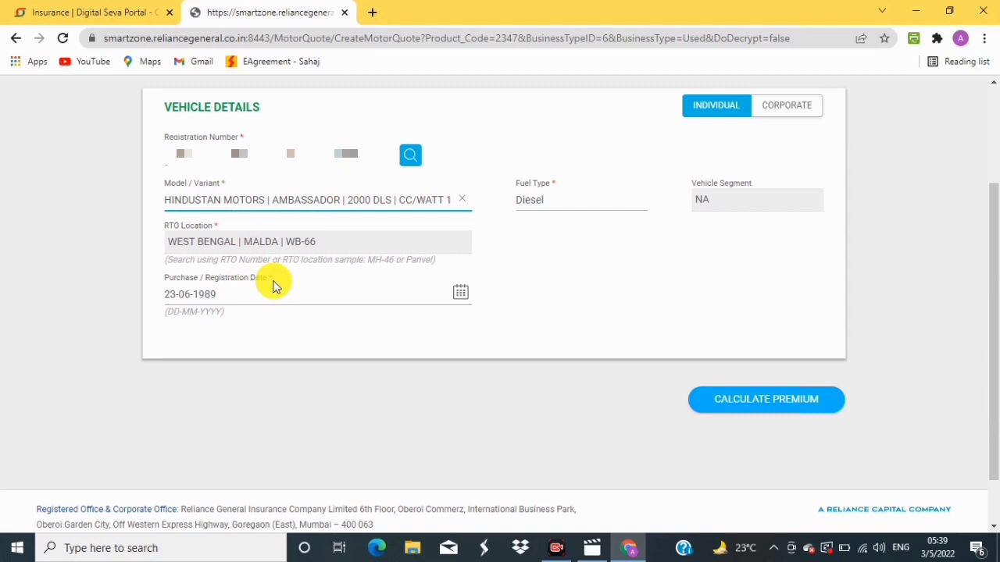
pyautogui.click(731, 399)
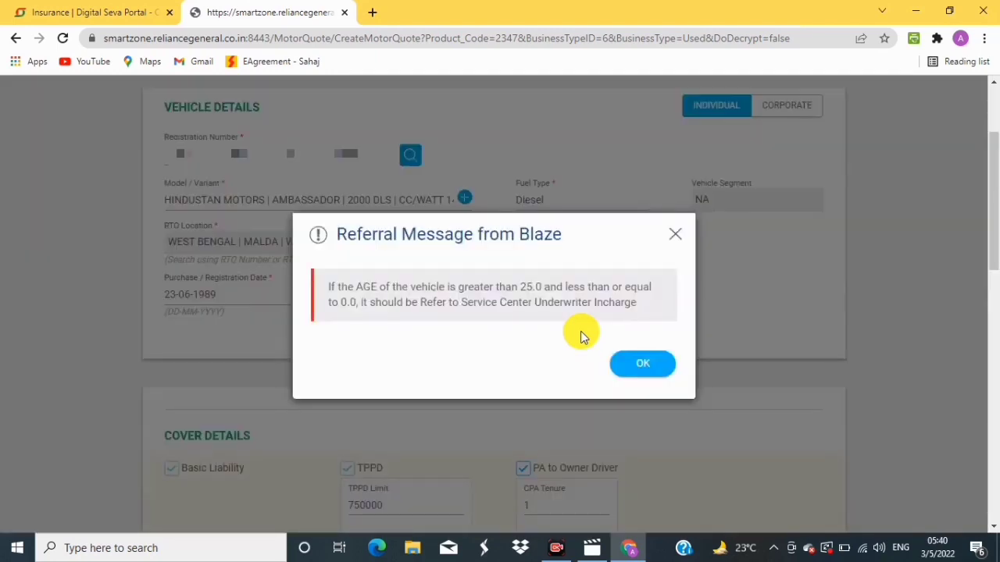
pyautogui.click(621, 362)
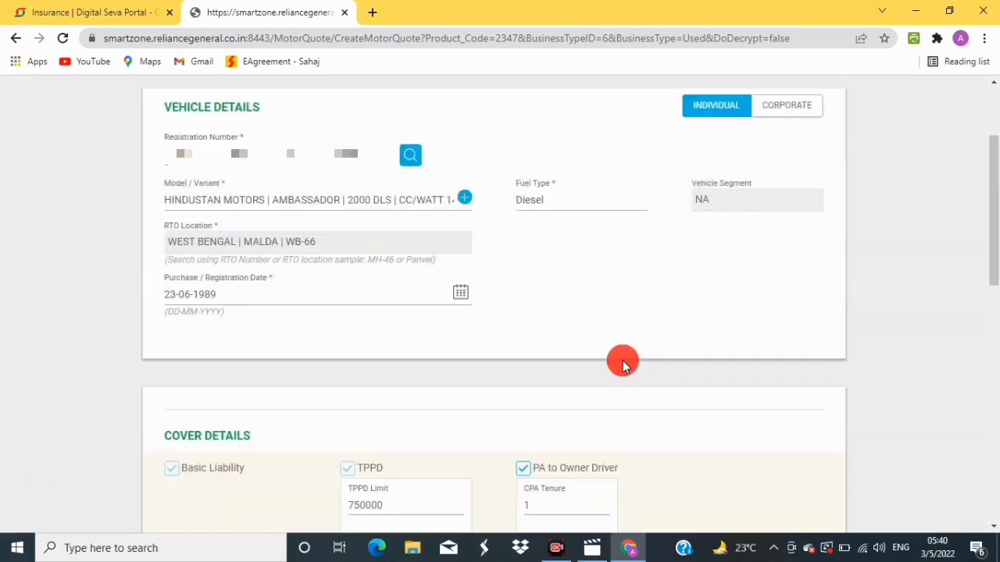
pyautogui.click(249, 298)
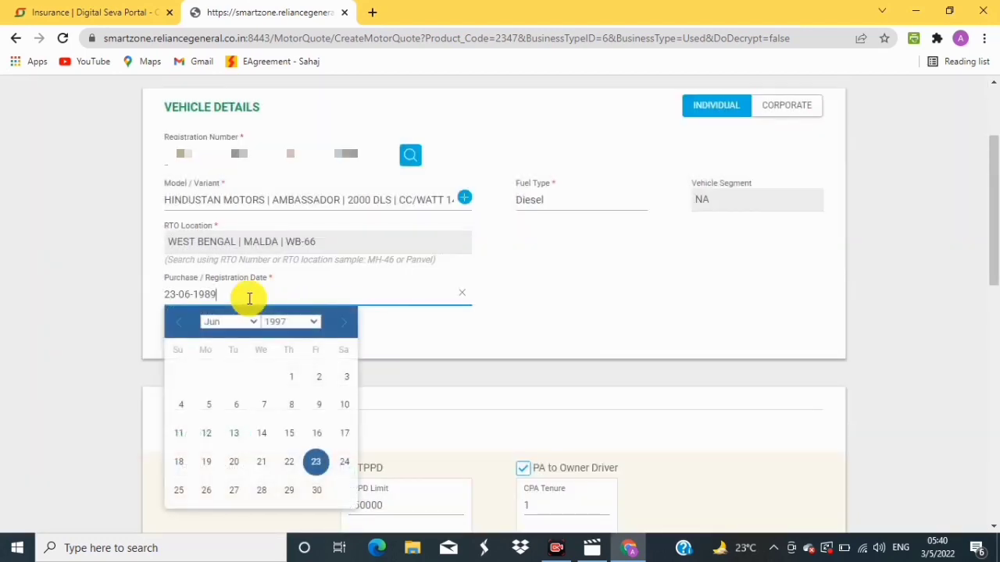
pyautogui.click(303, 323)
pyautogui.scroll(-1, 287, 273)
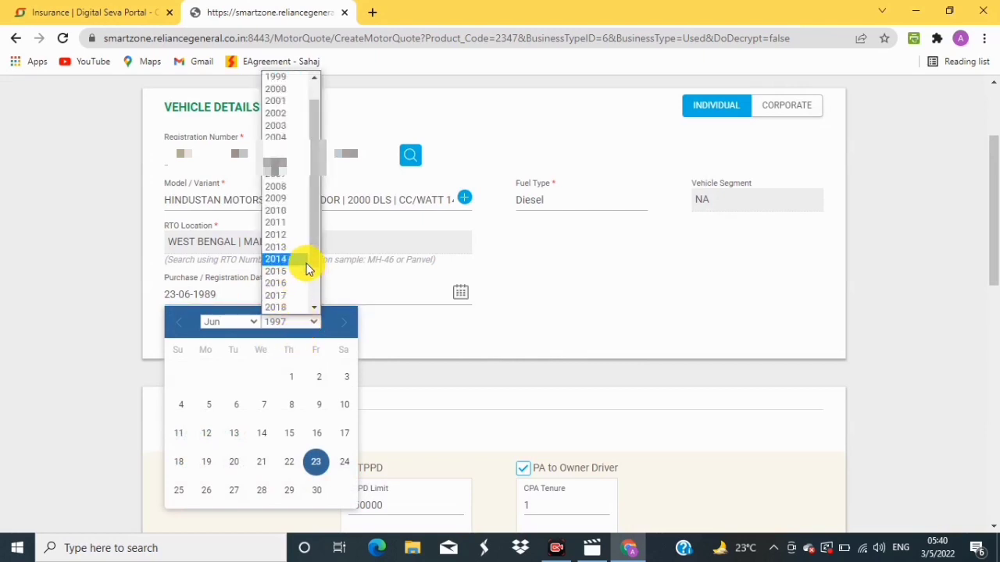
pyautogui.click(274, 89)
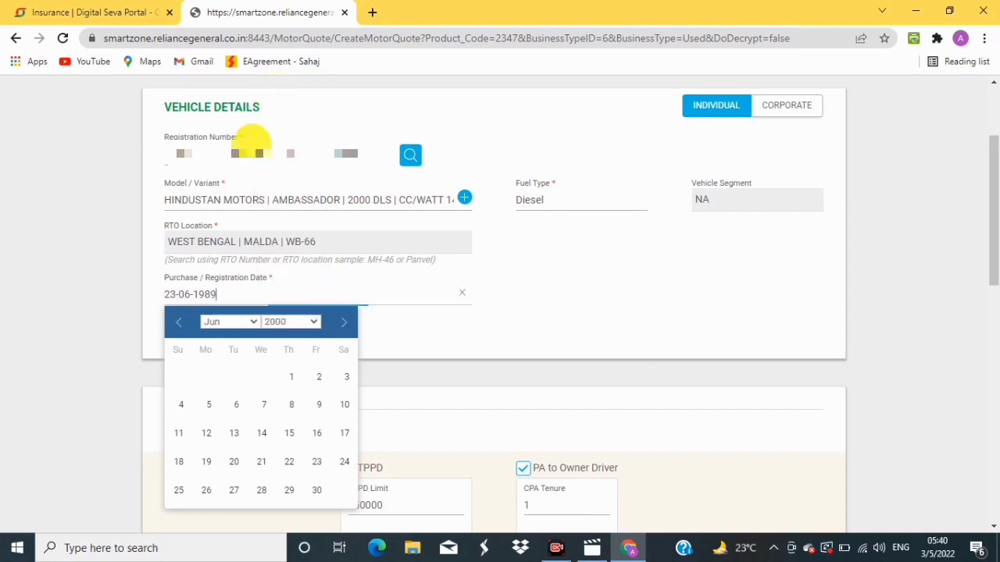
pyautogui.click(444, 336)
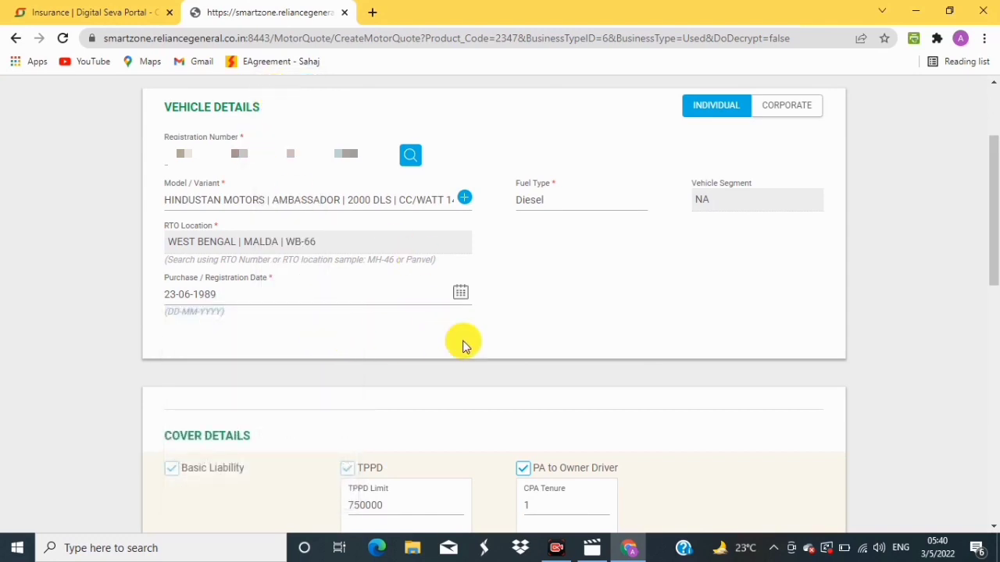
# Step: Set the vehicle's purchase/registration date to 23-06-2000 and calculate the premium
pyautogui.click(467, 300)
pyautogui.click(311, 322)
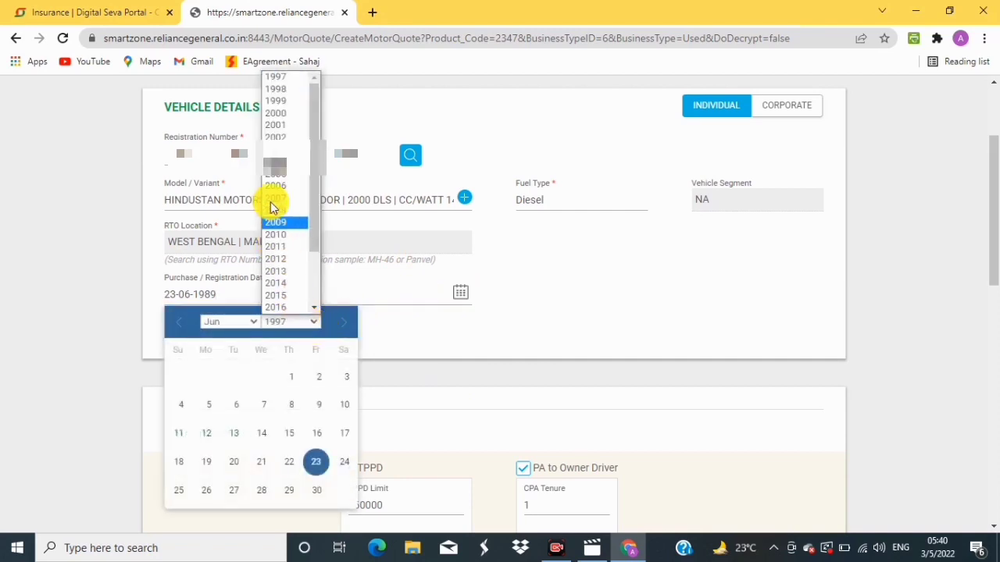
pyautogui.click(274, 112)
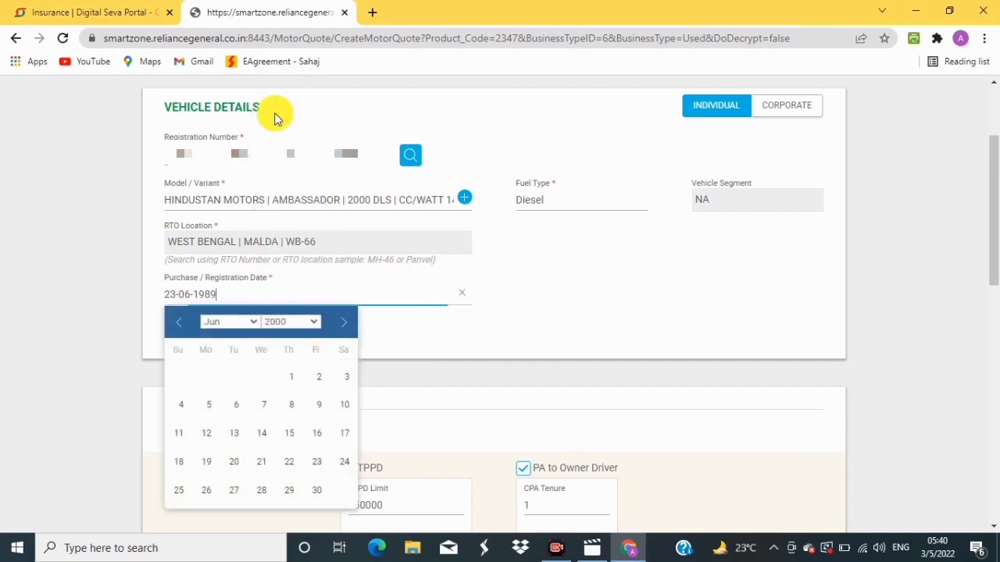
pyautogui.click(244, 321)
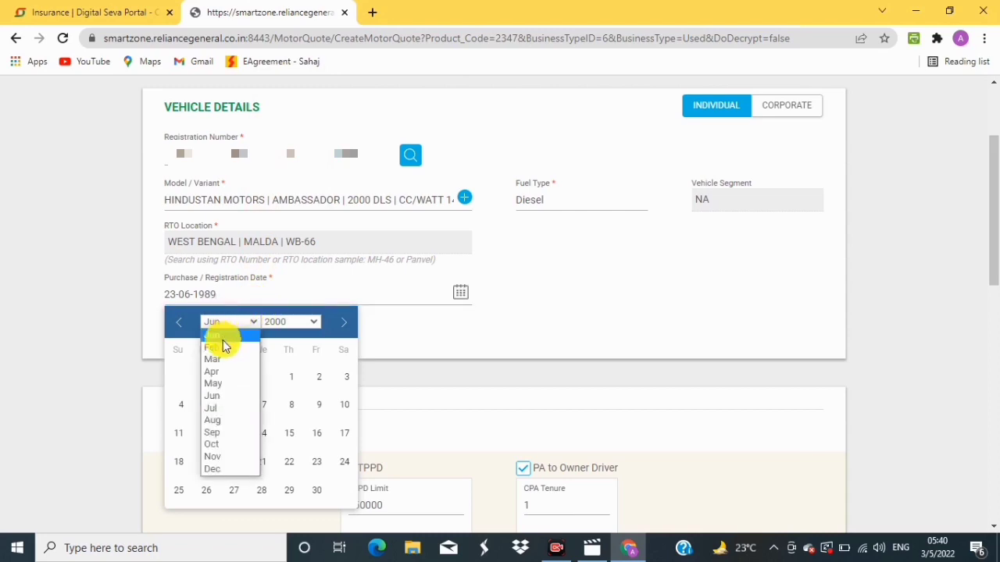
pyautogui.click(218, 397)
pyautogui.click(316, 464)
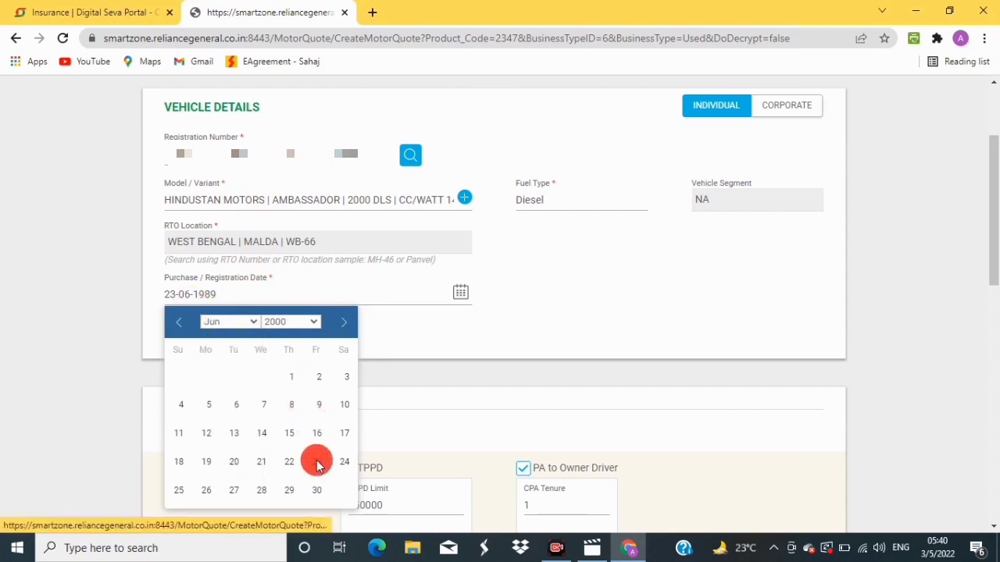
pyautogui.click(745, 400)
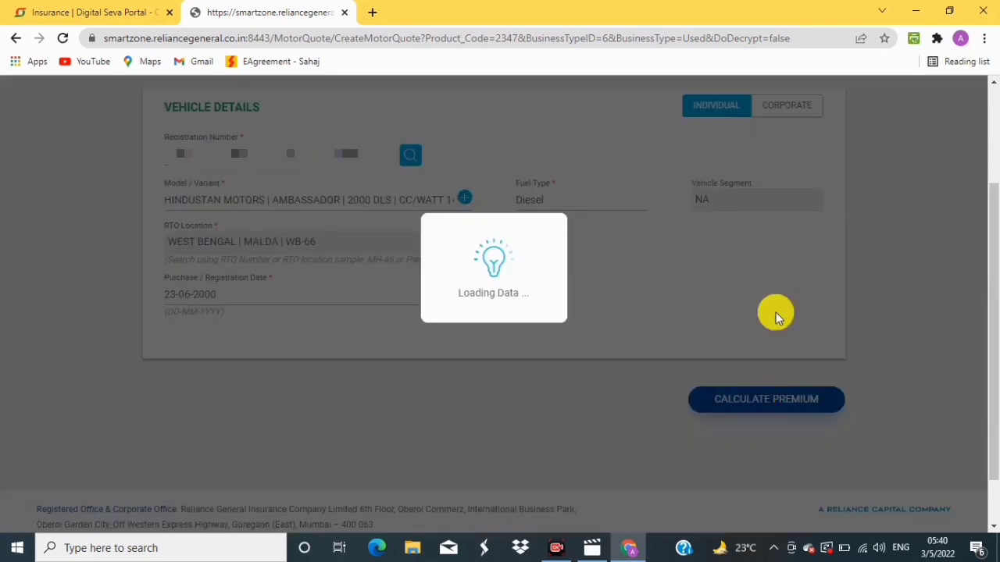
# Step: Remove the PA to Owner Driver cover from the Ambassador quote
pyautogui.scroll(-2, 596, 346)
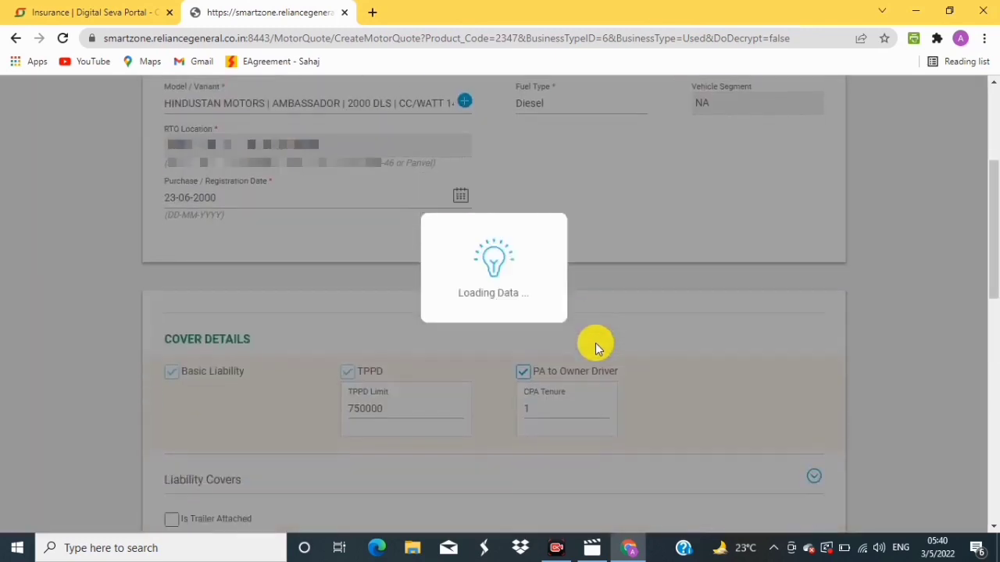
pyautogui.scroll(-1, 617, 341)
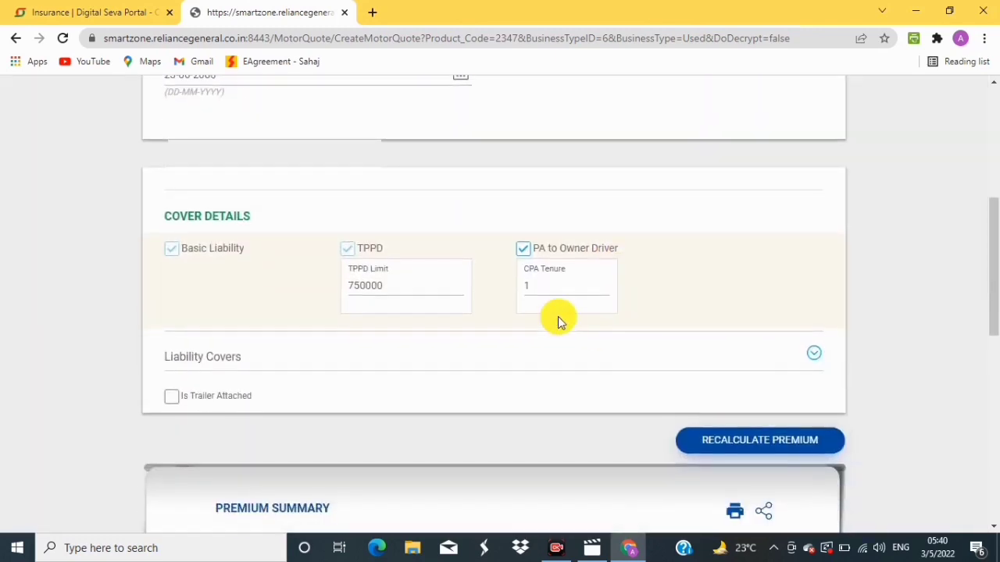
pyautogui.click(522, 250)
pyautogui.click(636, 350)
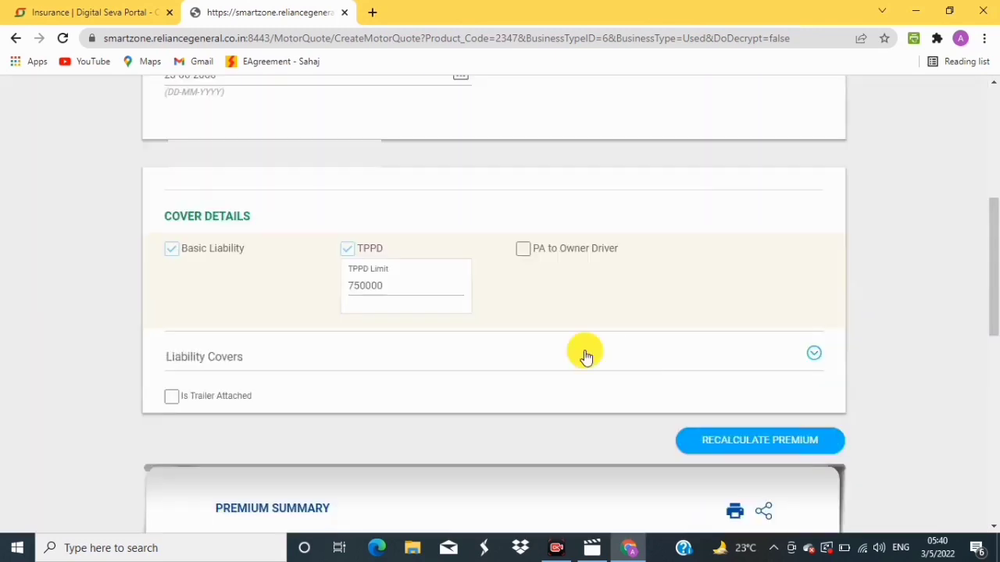
# Step: Set the TPPD limit to 6000 and recalculate the premium
pyautogui.click(371, 286)
pyautogui.click(363, 317)
pyautogui.click(735, 440)
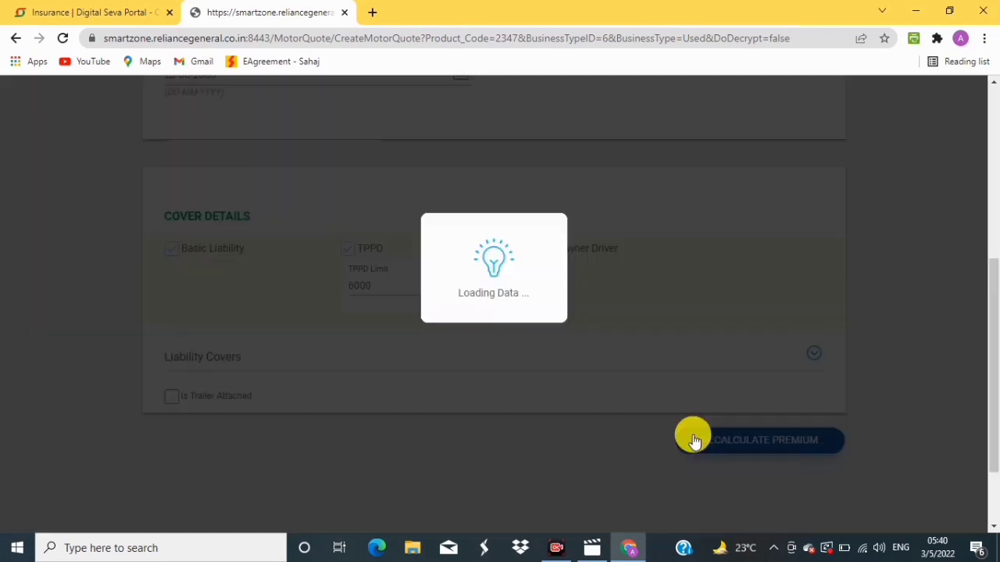
pyautogui.click(750, 445)
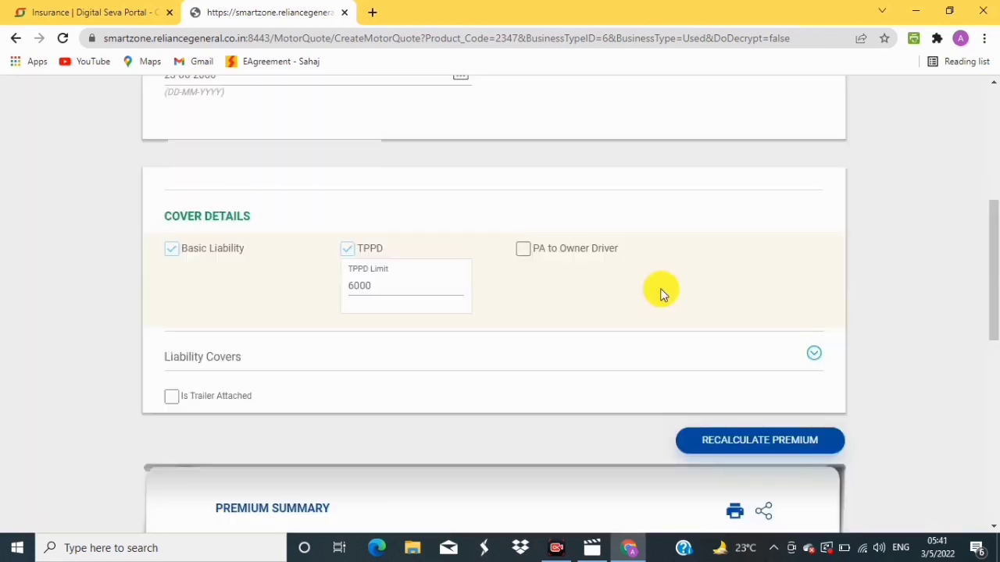
# Step: Review the premium summary of the Ambassador quote and convert the quote into a proposal
pyautogui.scroll(-3, 581, 266)
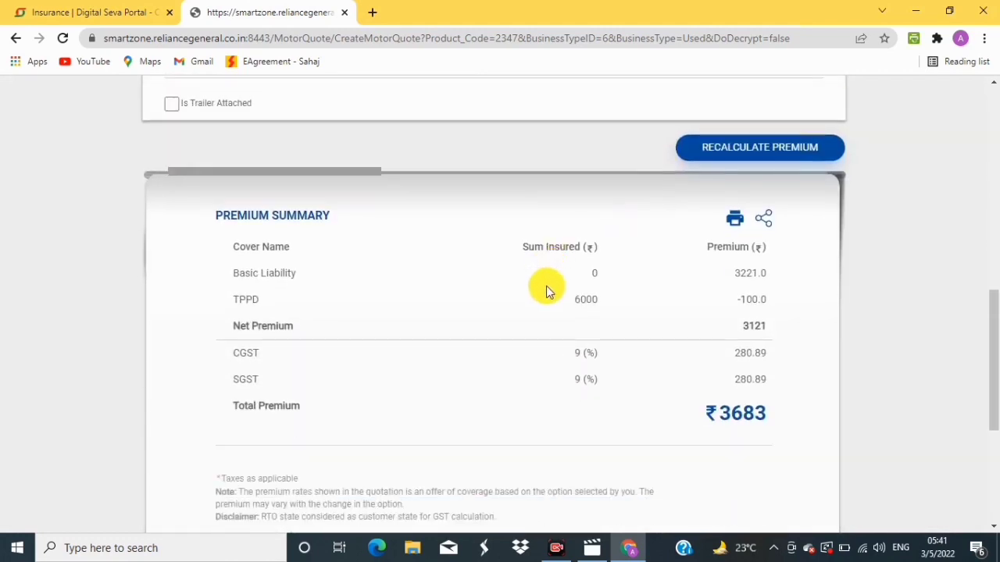
pyautogui.scroll(-1, 551, 287)
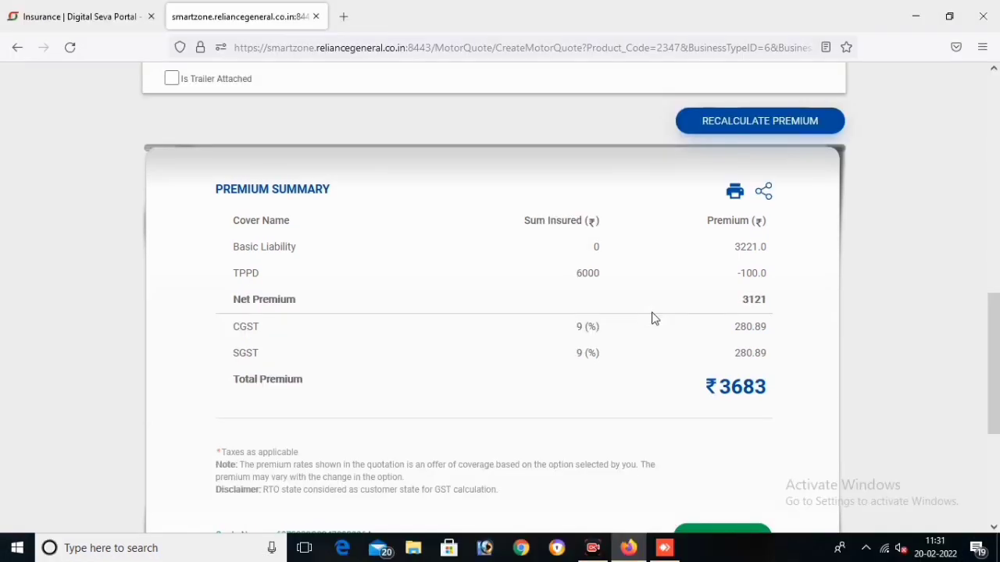
pyautogui.scroll(-2, 654, 318)
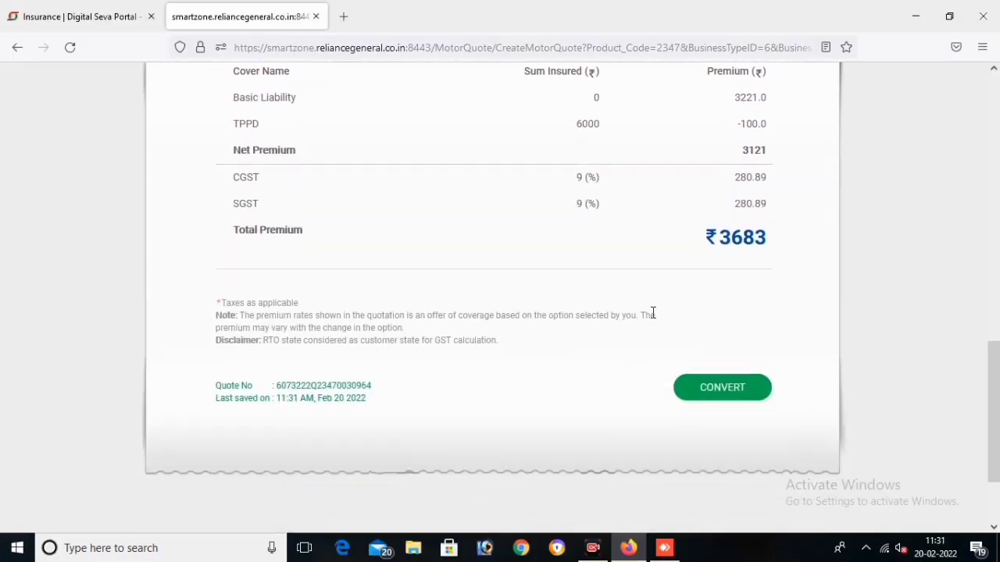
pyautogui.click(722, 389)
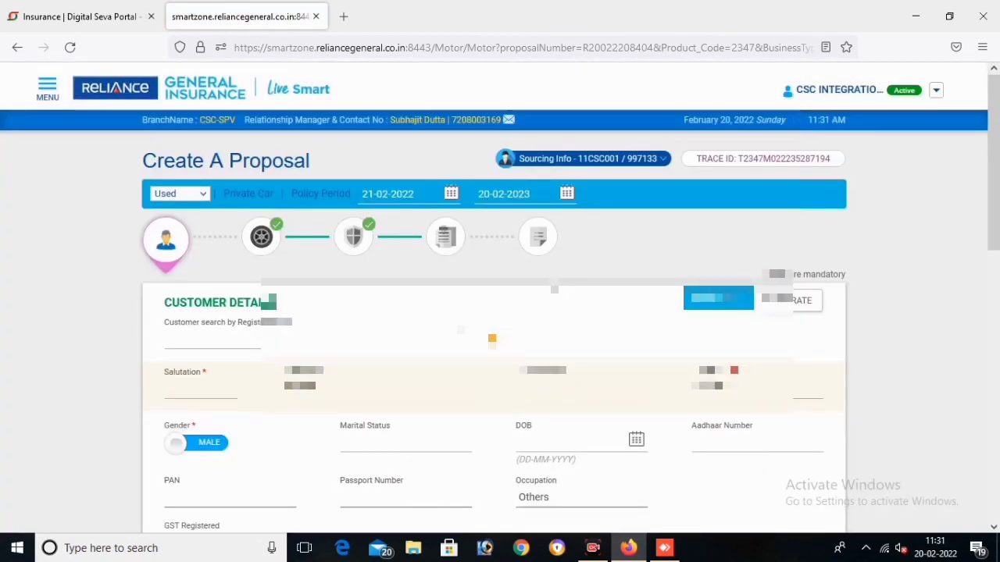
# Step: Set the customer's salutation to Mr. in the proposal's customer details
pyautogui.scroll(-1, 193, 328)
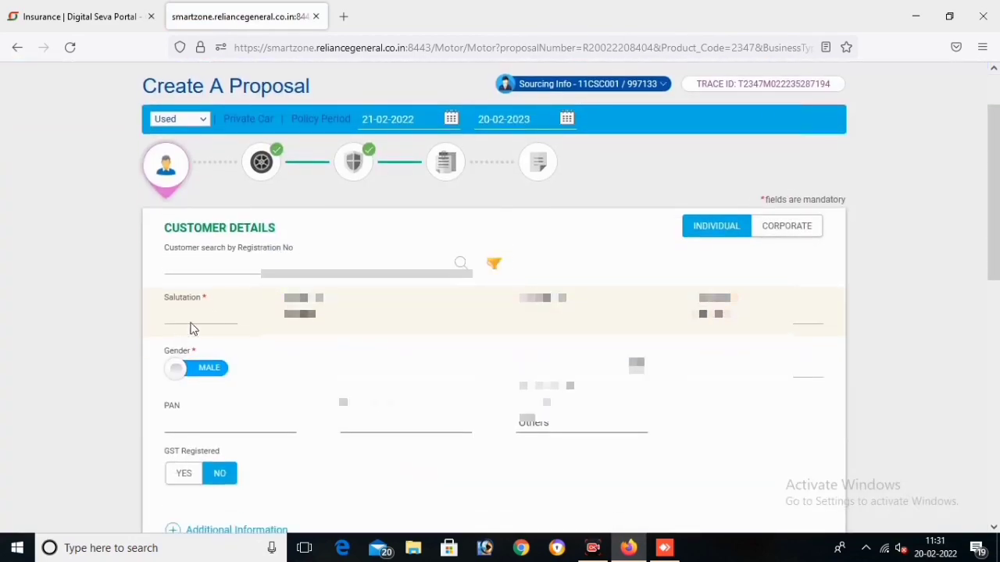
pyautogui.click(193, 328)
pyautogui.click(185, 93)
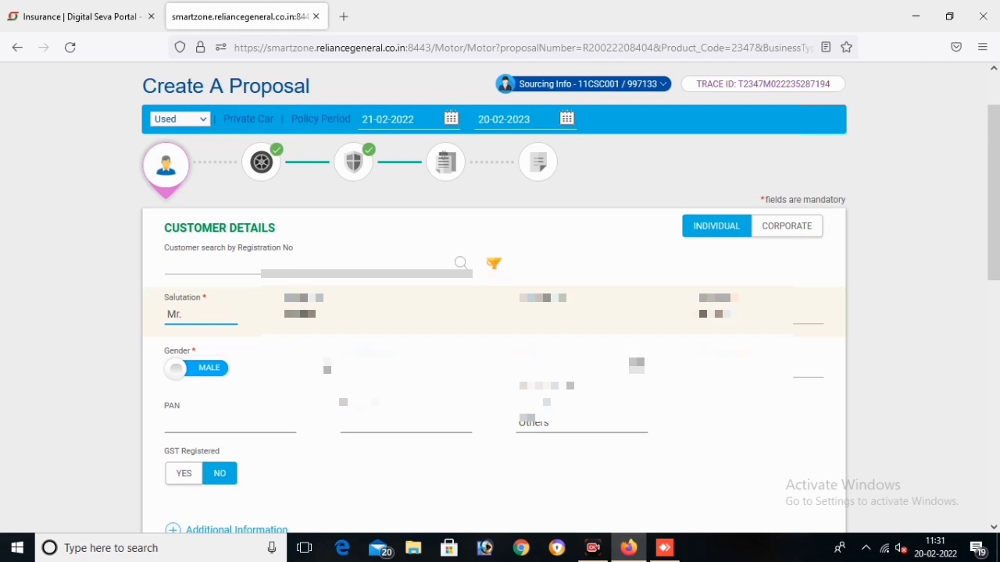
# Step: Fill in the remaining customer field below the address details and proceed to the vehicle details
pyautogui.scroll(-2, 328, 369)
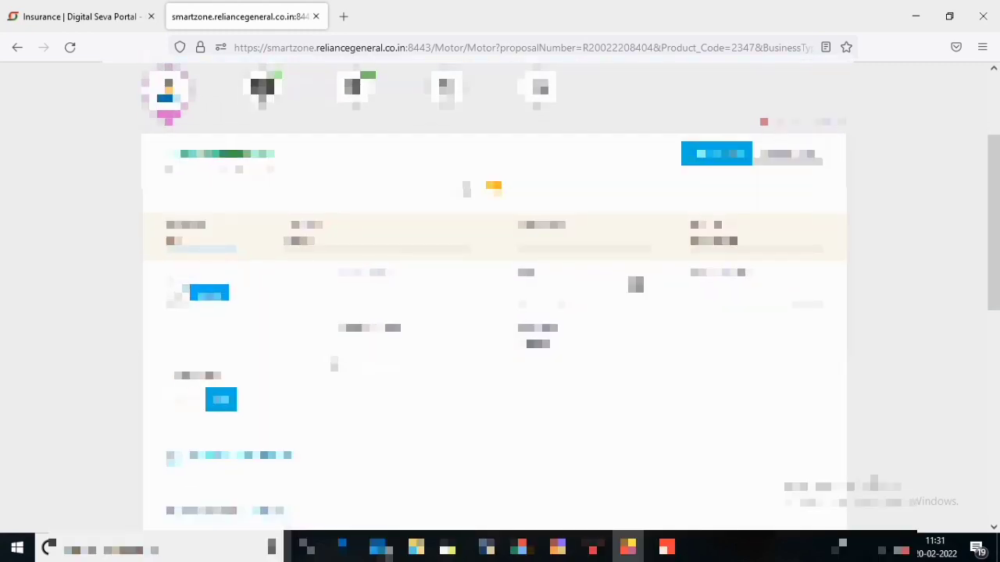
pyautogui.scroll(-5, 342, 383)
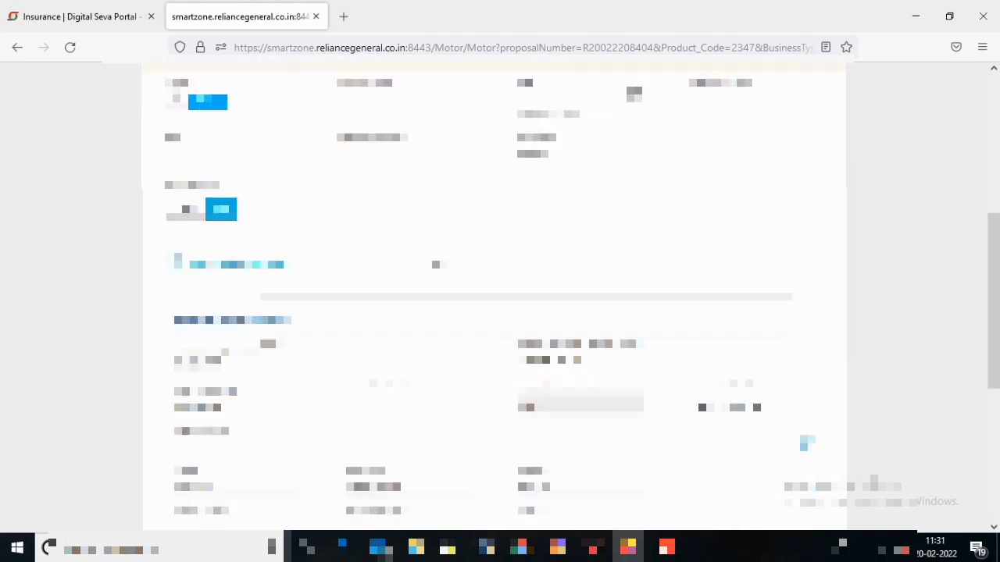
pyautogui.scroll(-5, 435, 264)
pyautogui.scroll(-2, 435, 260)
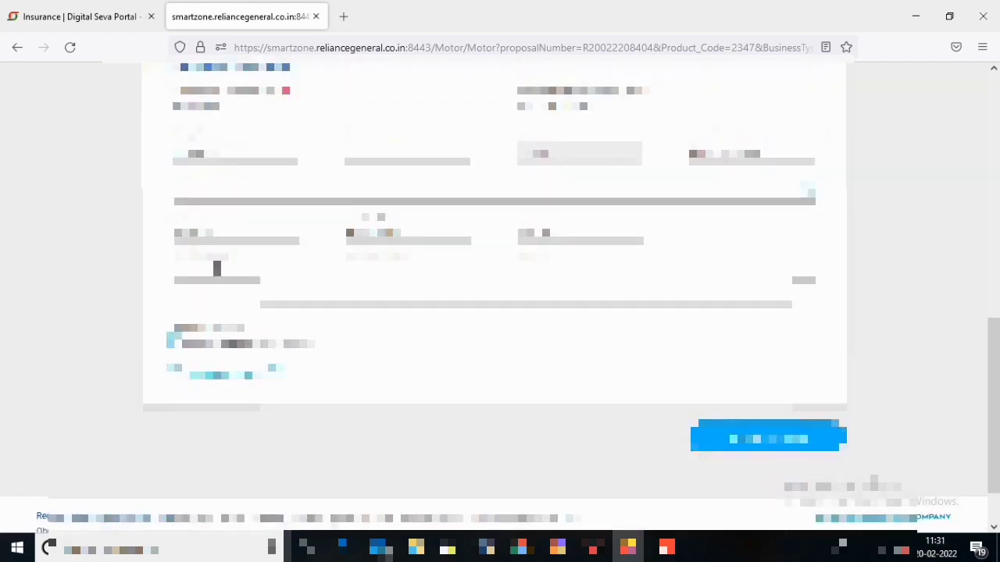
pyautogui.click(216, 266)
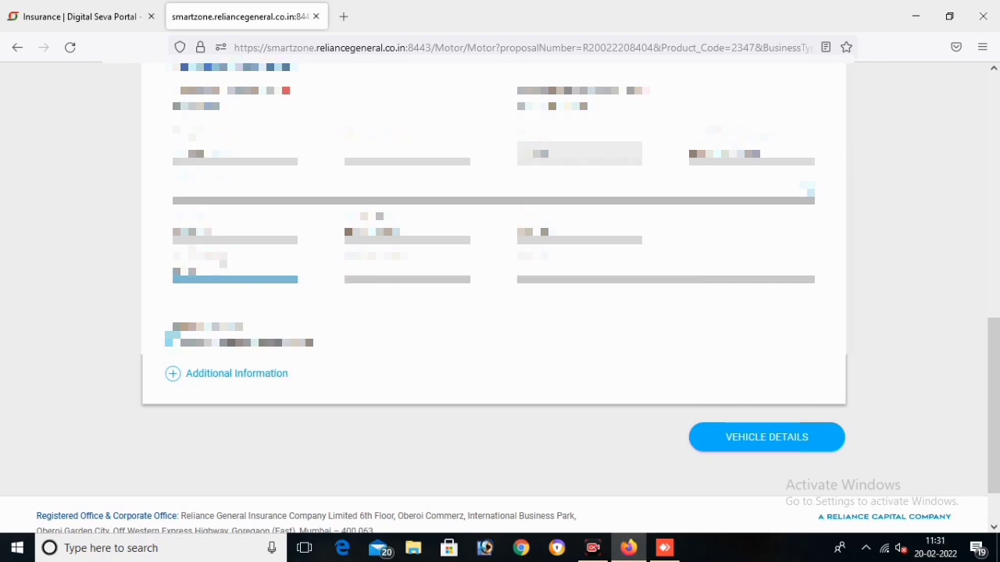
pyautogui.write('abc')
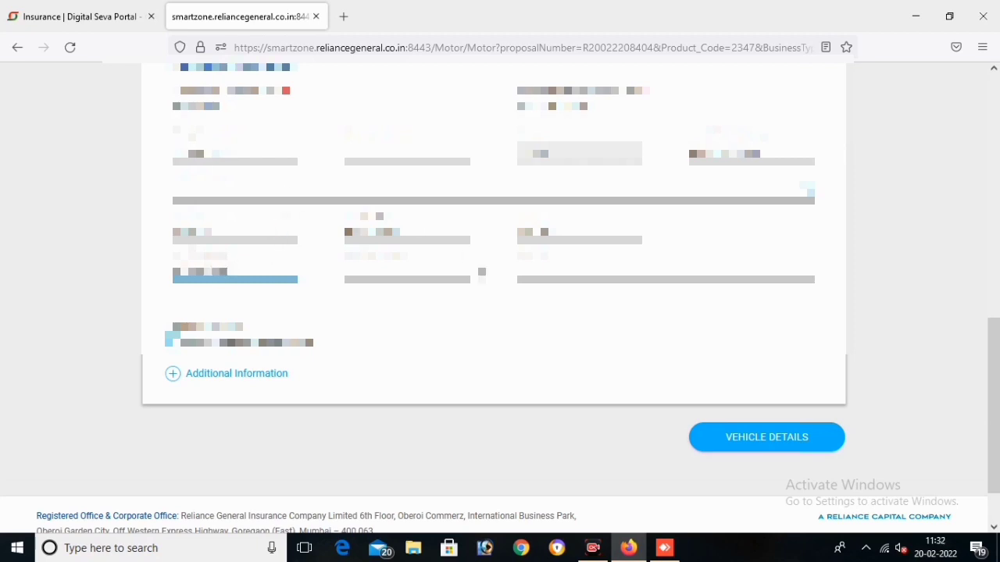
pyautogui.click(757, 439)
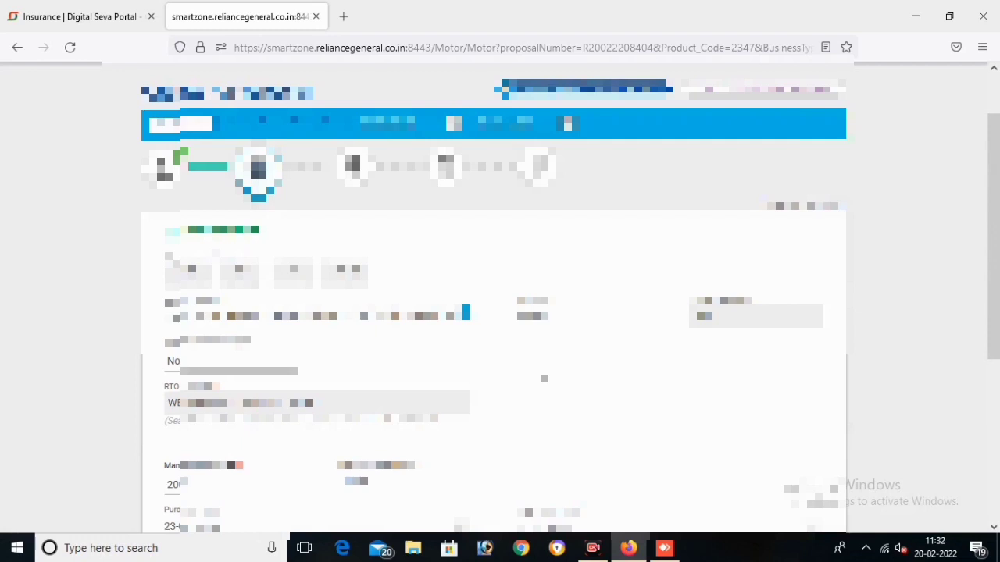
# Step: Review the proposal's vehicle details and proceed to the cover details
pyautogui.scroll(-2, 506, 361)
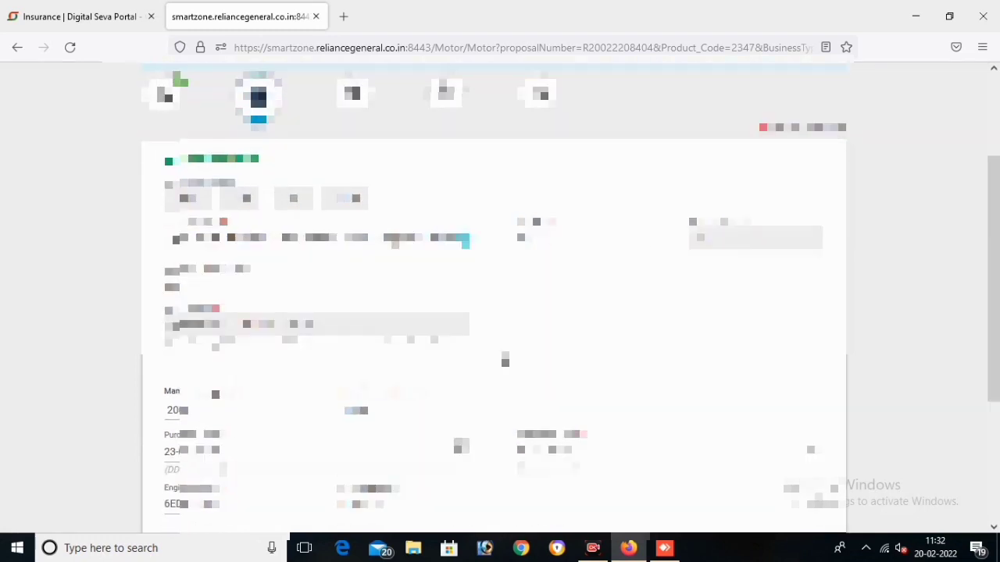
pyautogui.scroll(-2, 521, 355)
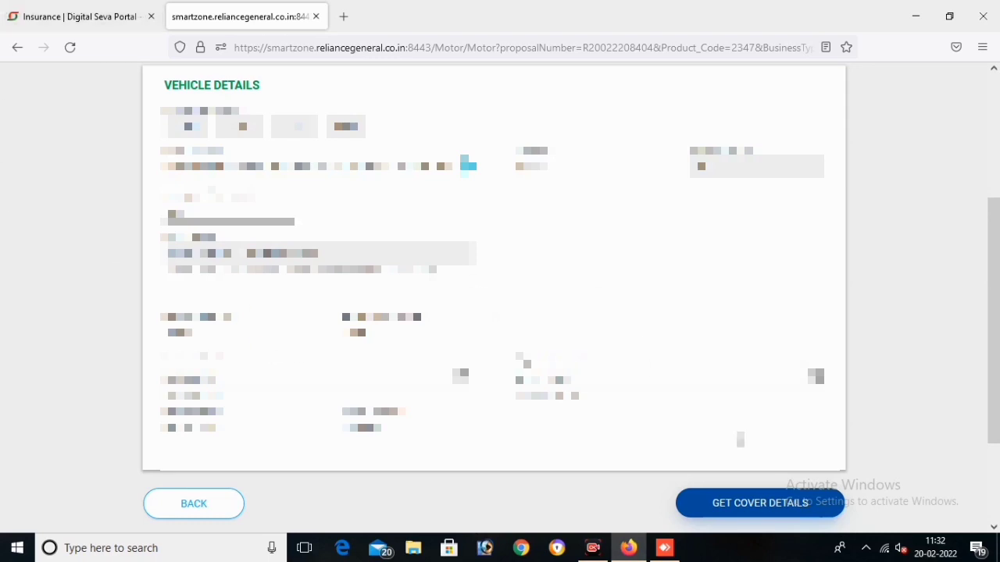
pyautogui.click(750, 504)
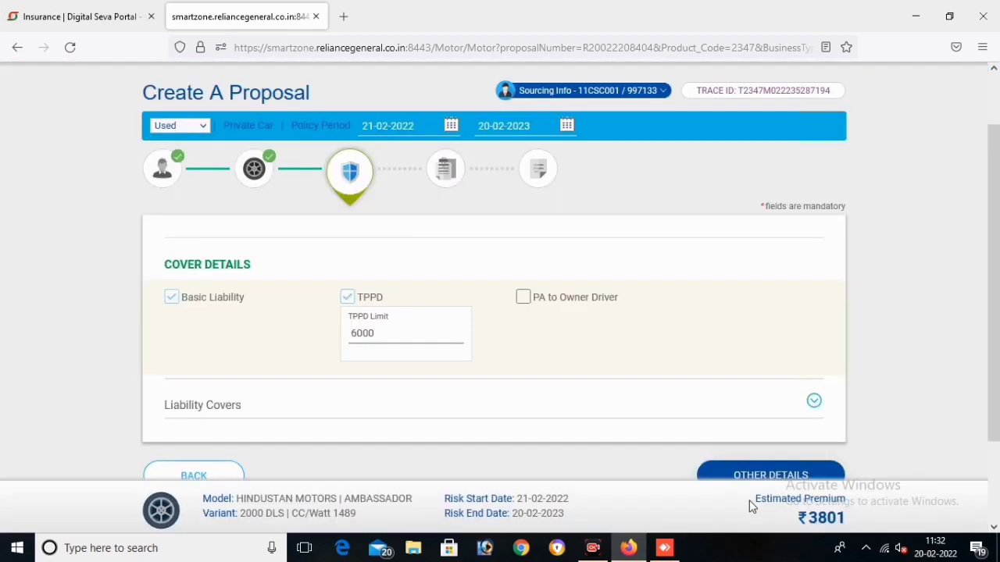
# Step: Accept the existing covers and the communication address as registration address, and proceed to the premium summary
pyautogui.scroll(-1, 631, 348)
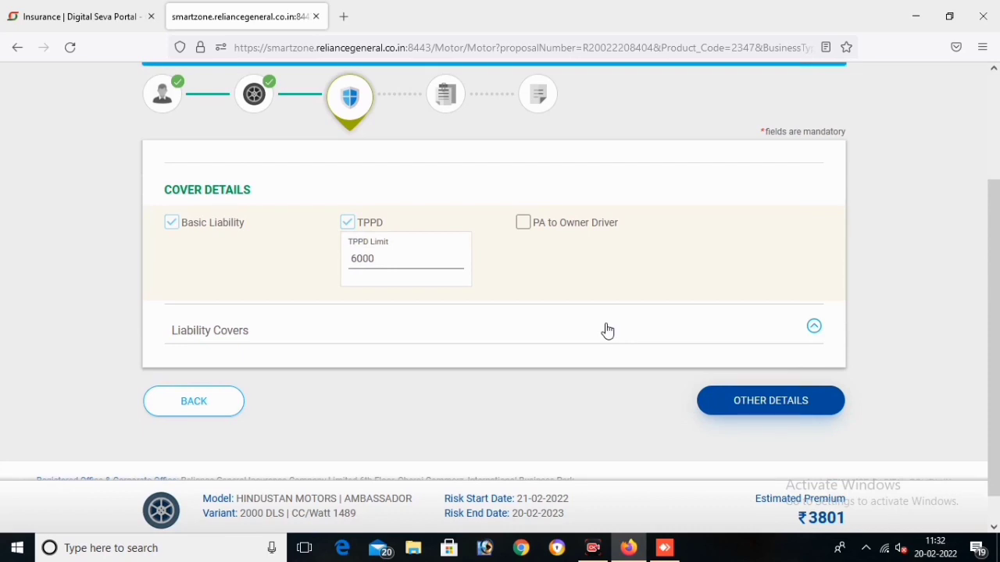
pyautogui.scroll(1, 696, 364)
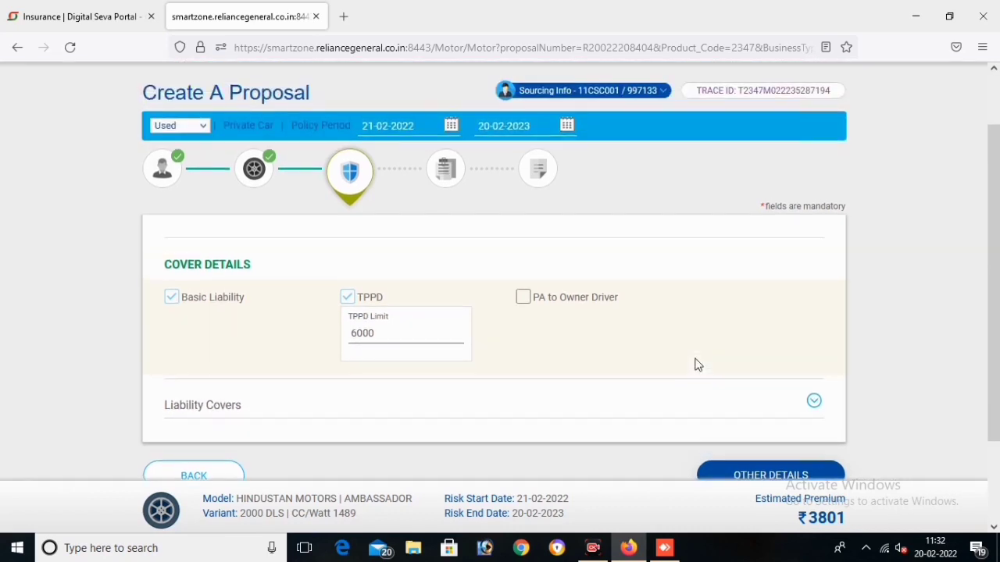
pyautogui.scroll(-1, 697, 365)
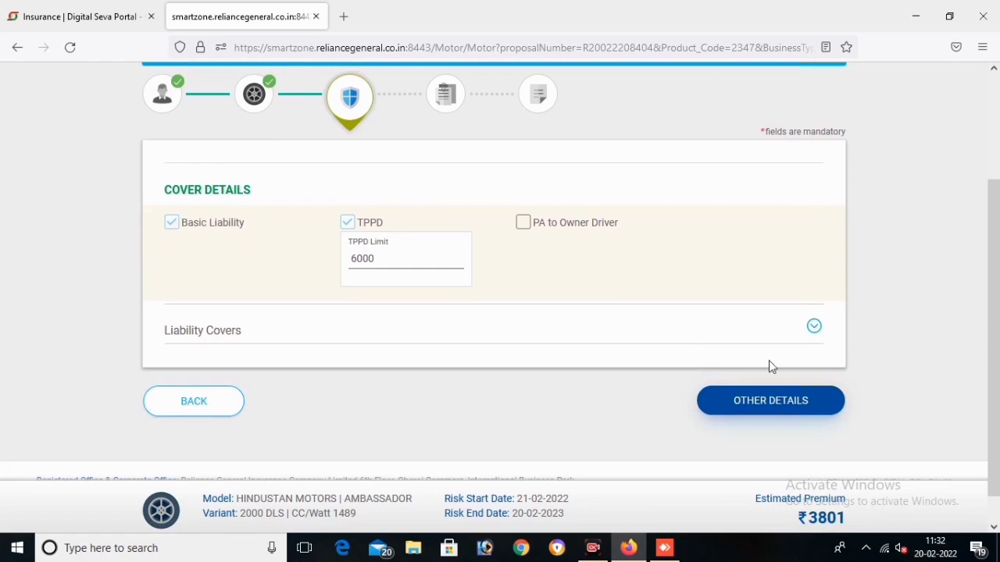
pyautogui.click(763, 406)
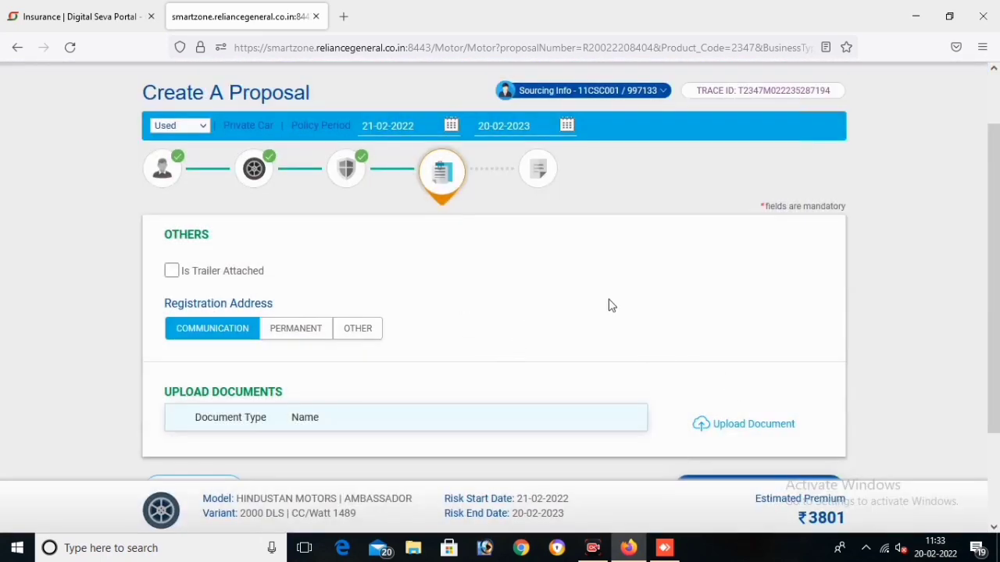
pyautogui.scroll(-2, 611, 305)
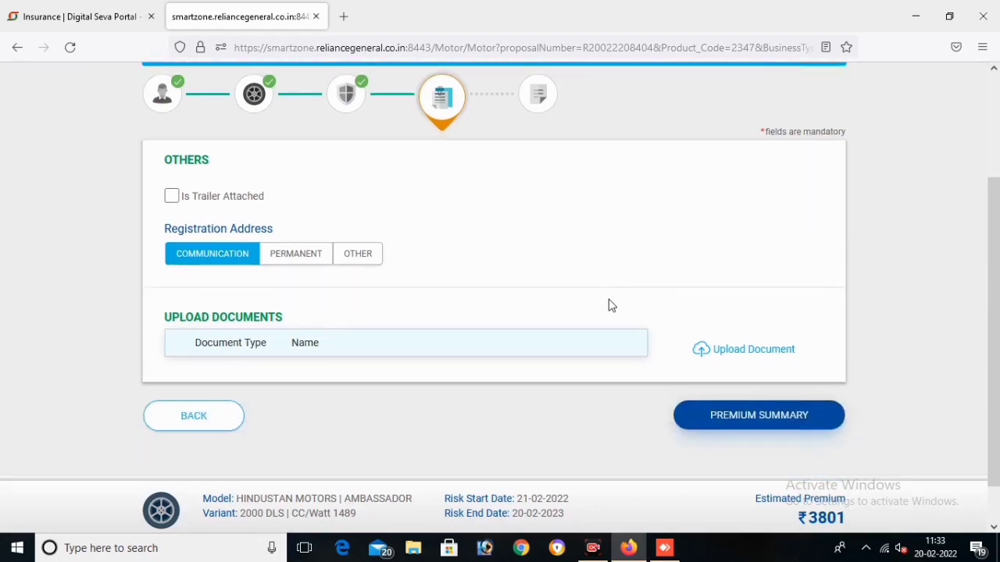
pyautogui.click(747, 415)
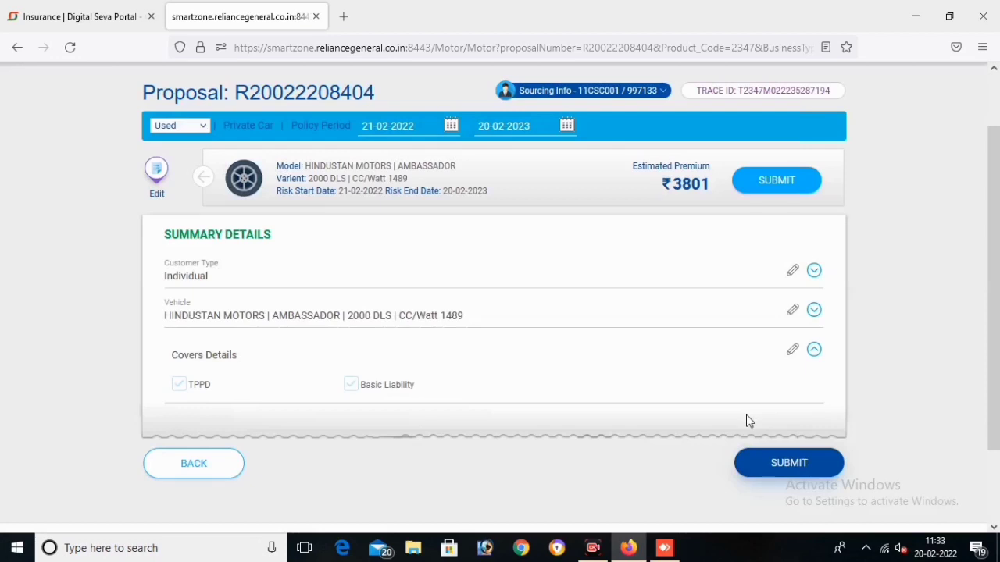
# Step: Submit the proposal after checking its premium summary and proceed to the wallet payment
pyautogui.scroll(-2, 609, 370)
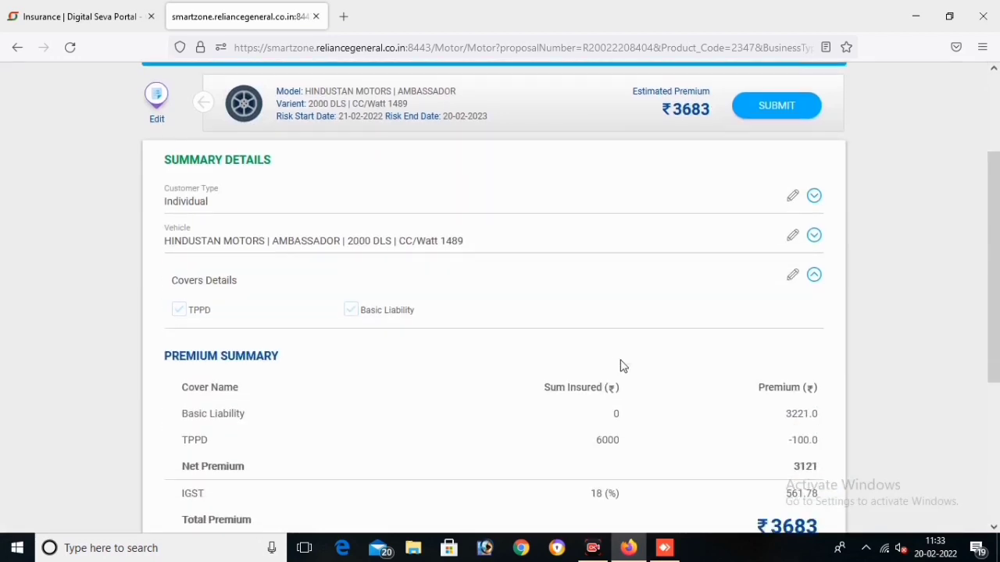
pyautogui.scroll(-5, 607, 347)
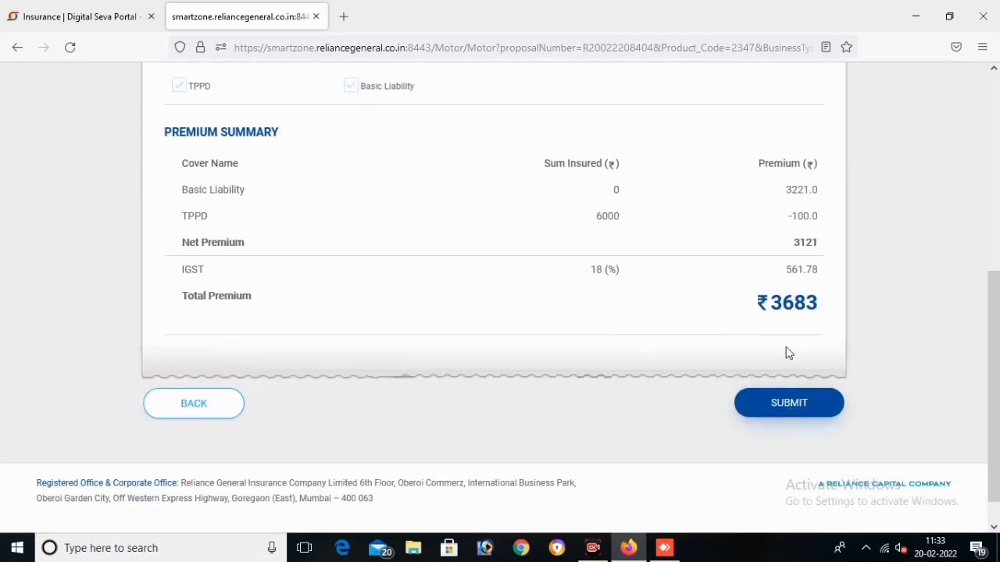
pyautogui.click(789, 406)
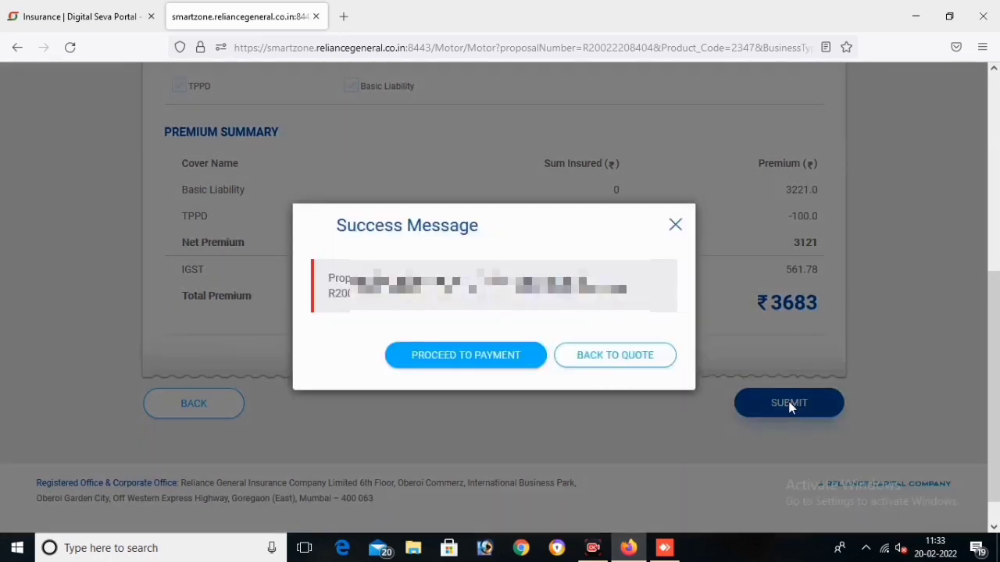
pyautogui.click(478, 356)
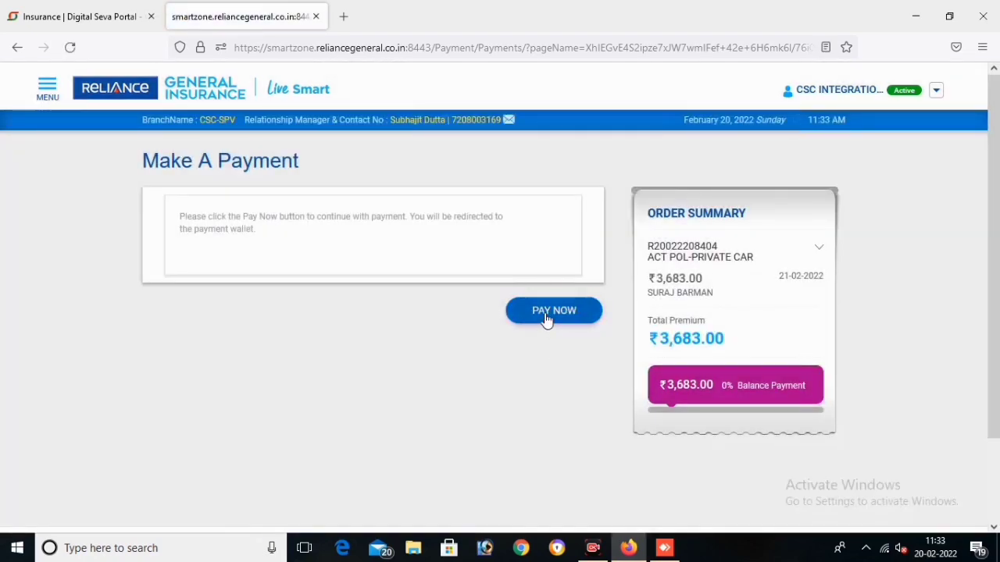
pyautogui.click(550, 312)
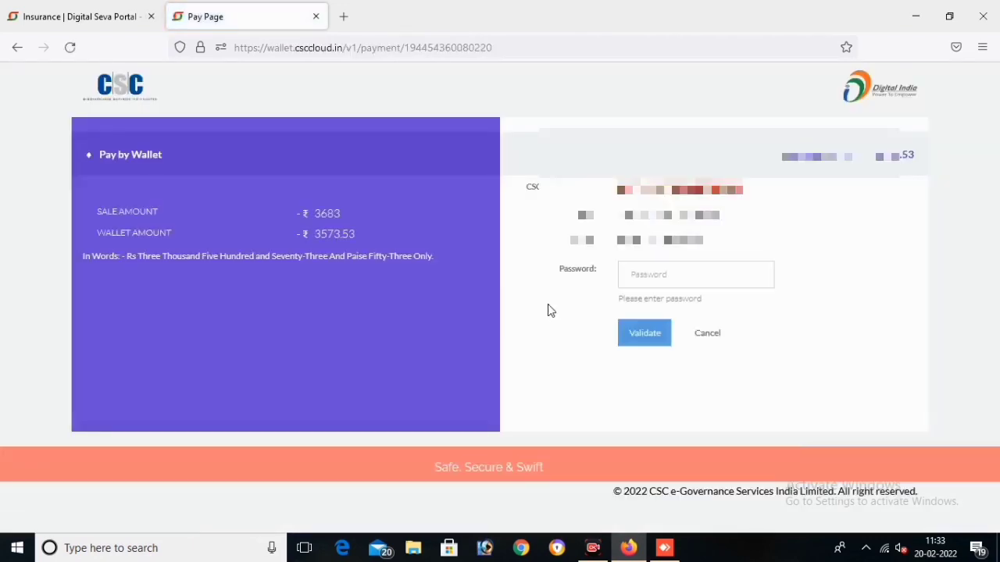
# Step: Enter the CSC account password on the wallet payment page and validate it
pyautogui.click(654, 274)
pyautogui.write('•')
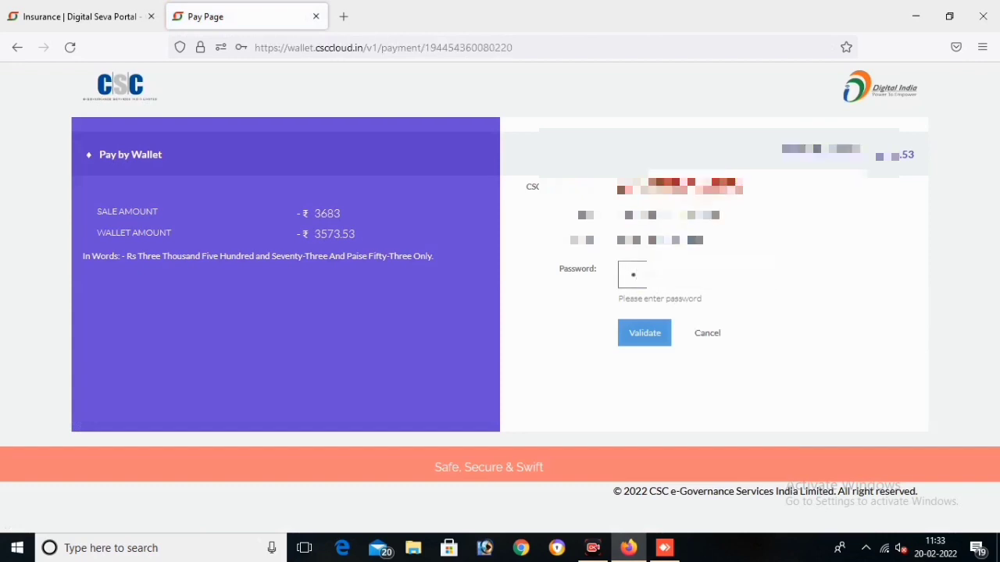
pyautogui.write('••')
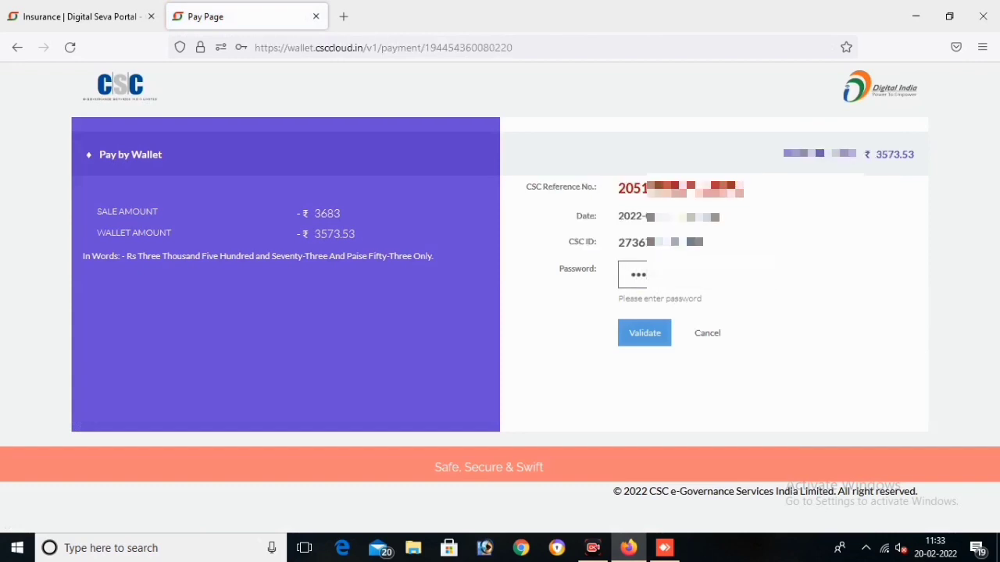
pyautogui.write('•••••')
pyautogui.click(644, 334)
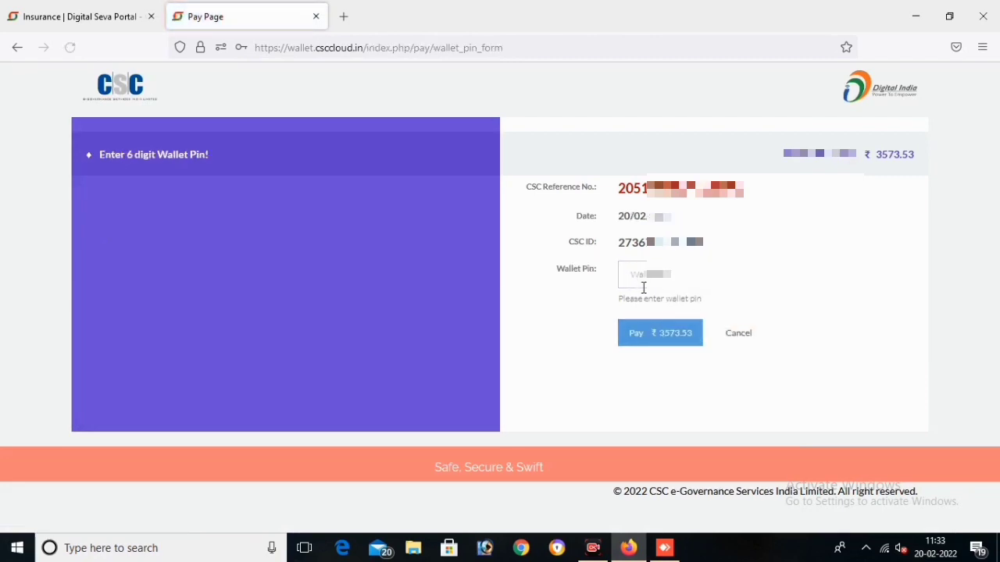
# Step: Enter the wallet PIN and pay the policy premium
pyautogui.click(643, 275)
pyautogui.write('••')
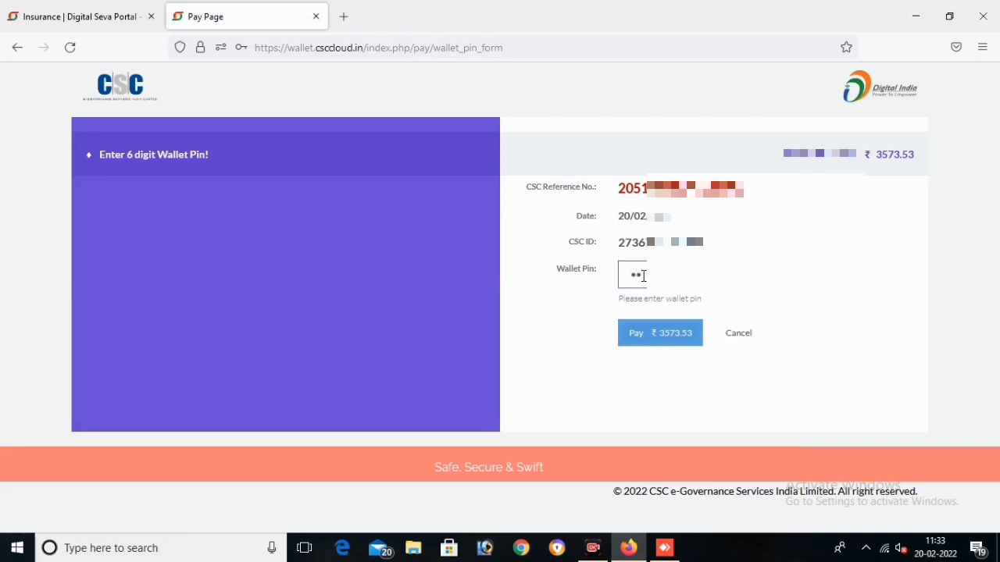
pyautogui.write('•••')
pyautogui.click(660, 336)
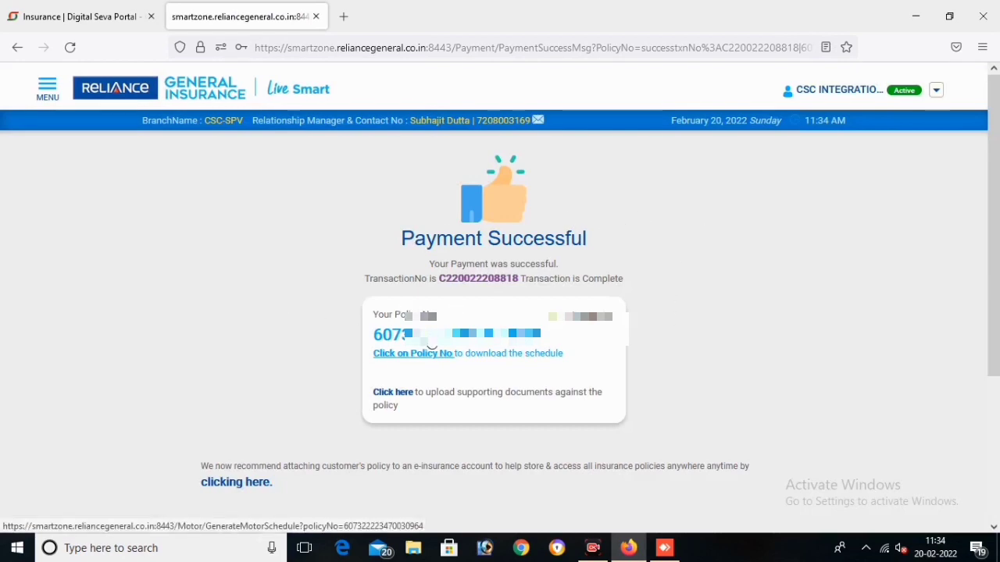
# Step: Download the policy schedule as a saved PDF file and show the recent downloads
pyautogui.click(432, 349)
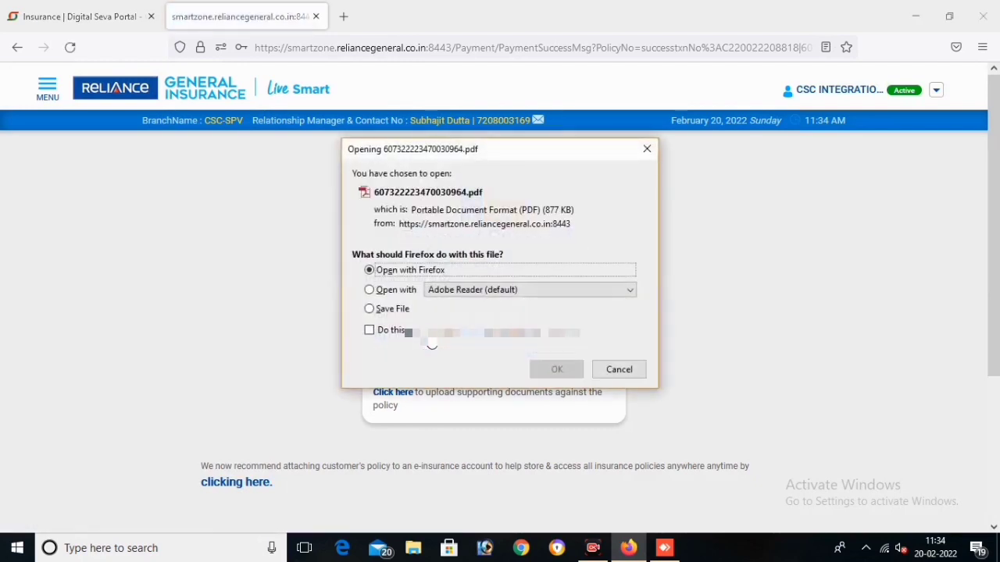
pyautogui.click(370, 309)
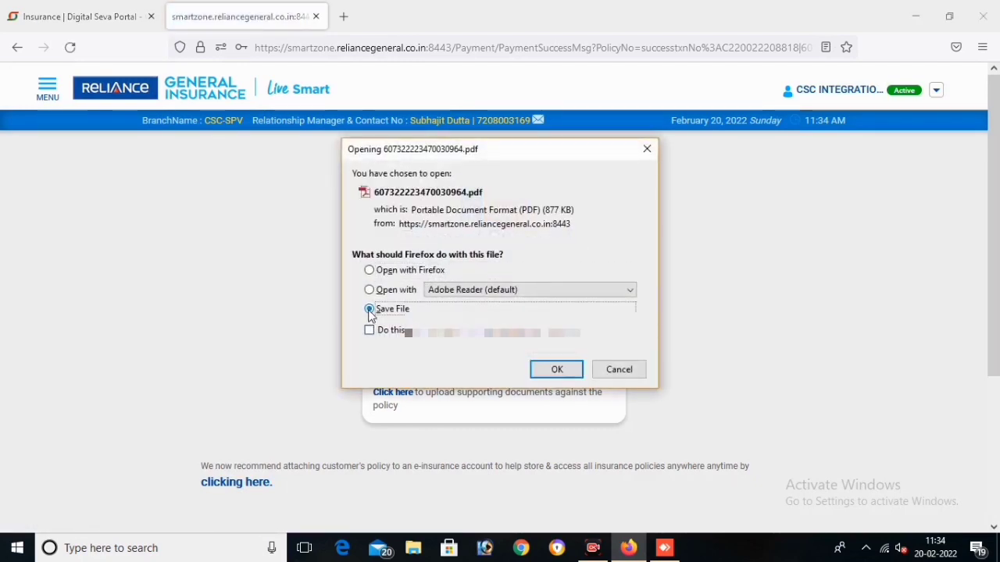
pyautogui.click(558, 373)
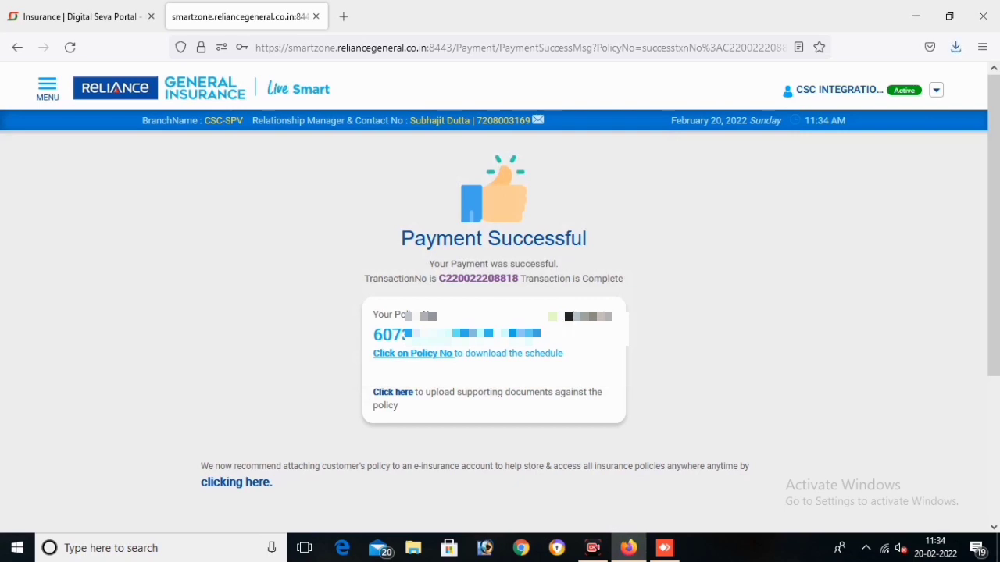
pyautogui.click(955, 47)
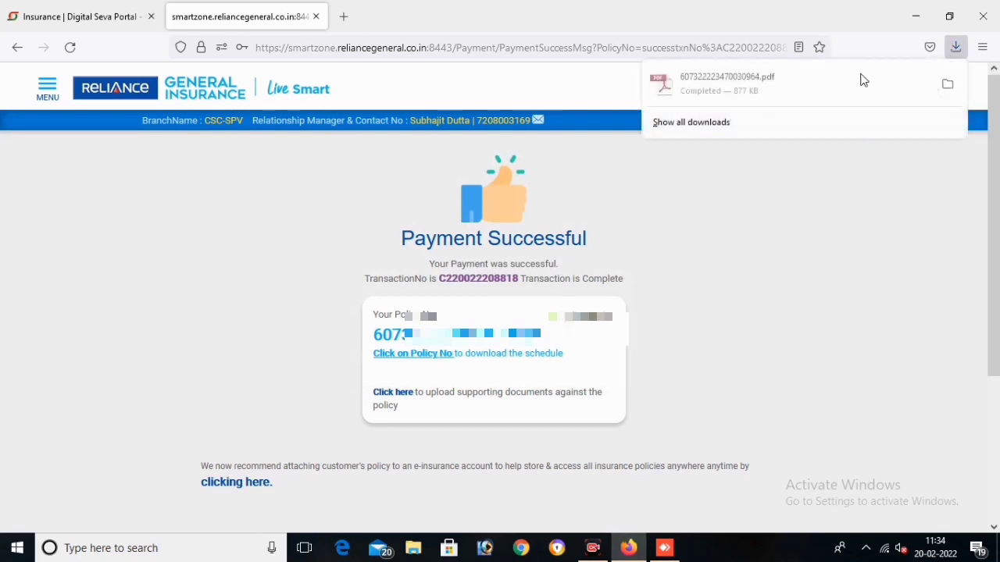
# Step: Open the downloaded policy schedule PDF and review the insured, vehicle and premium details and the terms on its first pages
pyautogui.click(673, 94)
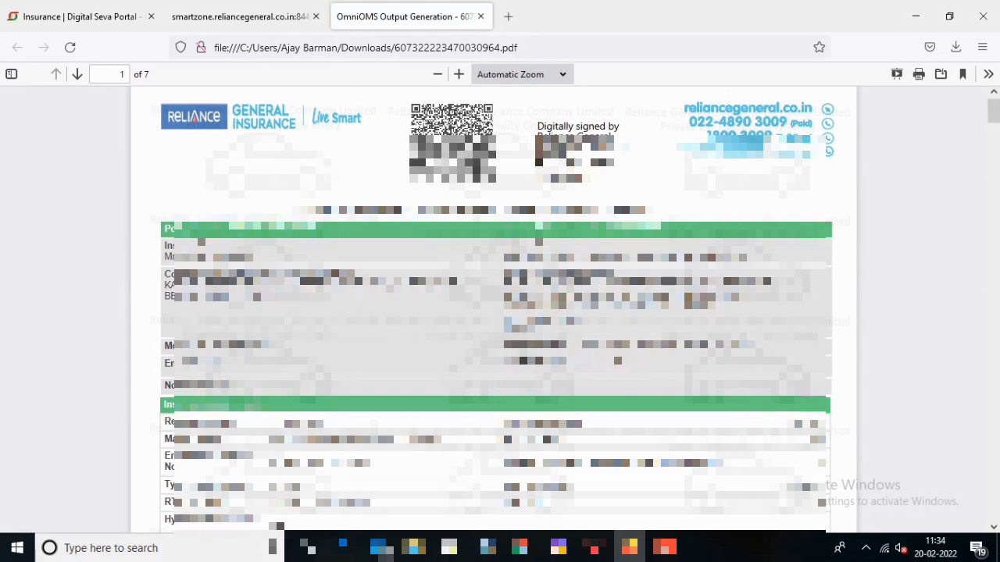
pyautogui.click(594, 548)
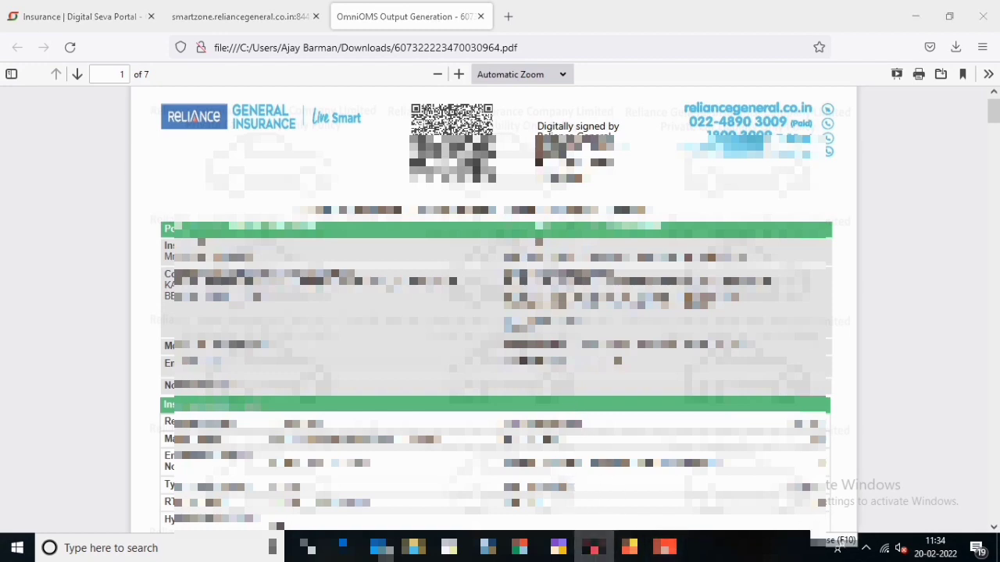
pyautogui.click(632, 432)
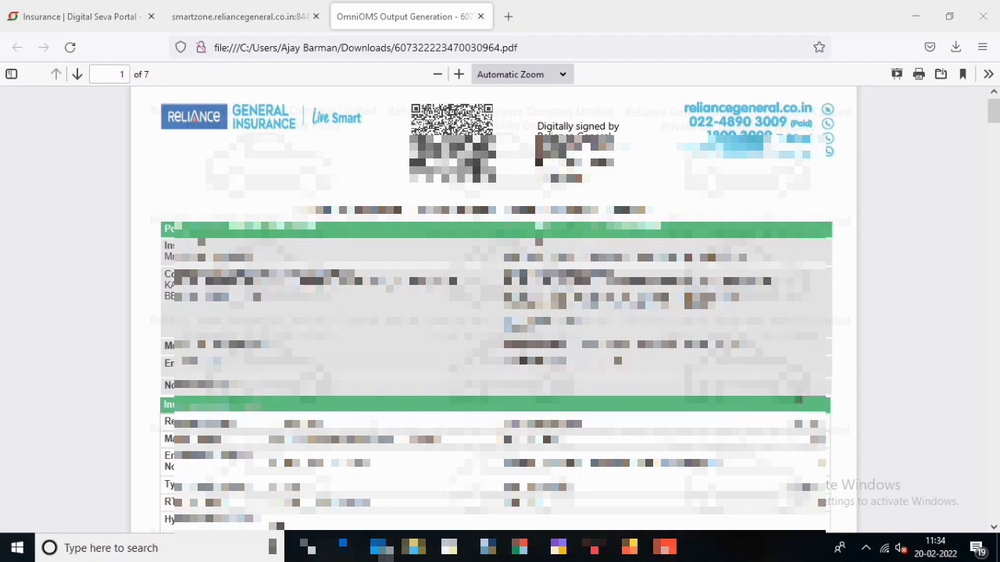
pyautogui.scroll(-3, 523, 293)
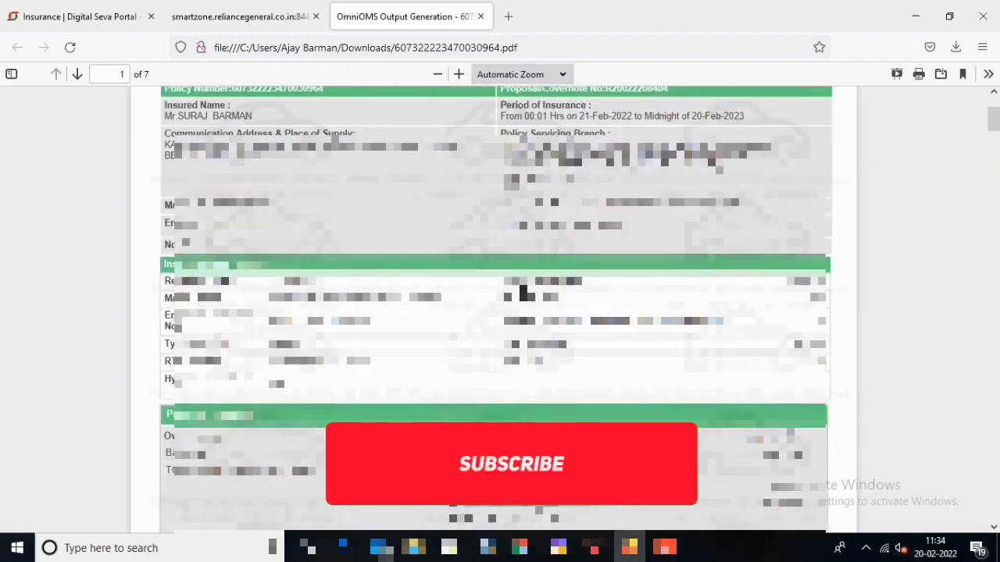
pyautogui.scroll(-15, 523, 292)
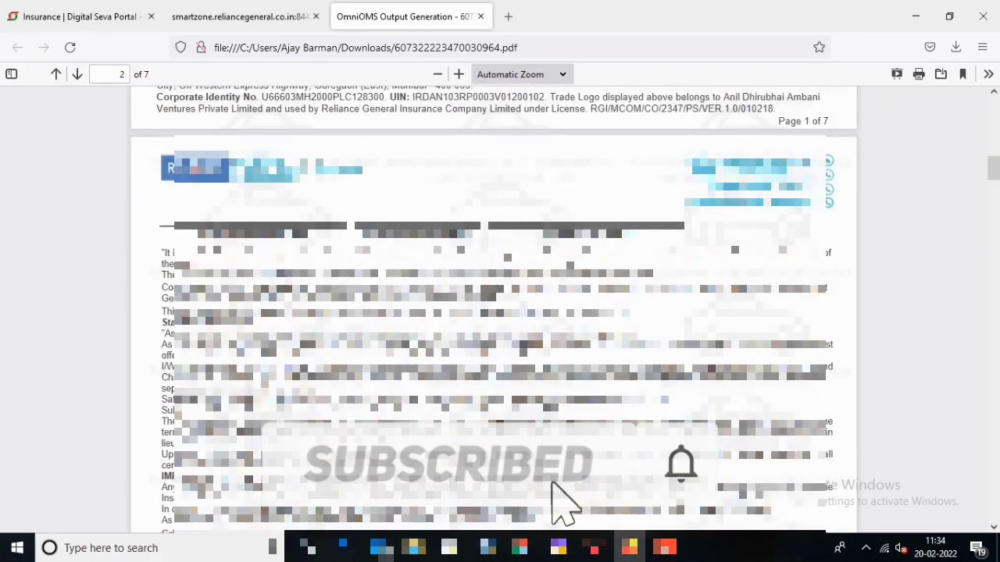
pyautogui.scroll(-15, 671, 488)
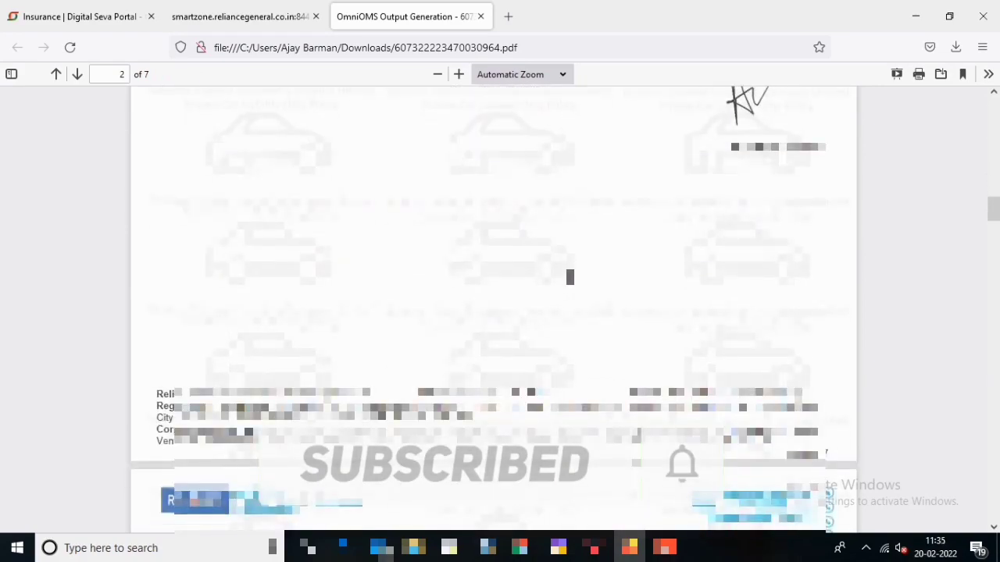
pyautogui.scroll(-6, 569, 277)
pyautogui.scroll(20, 570, 277)
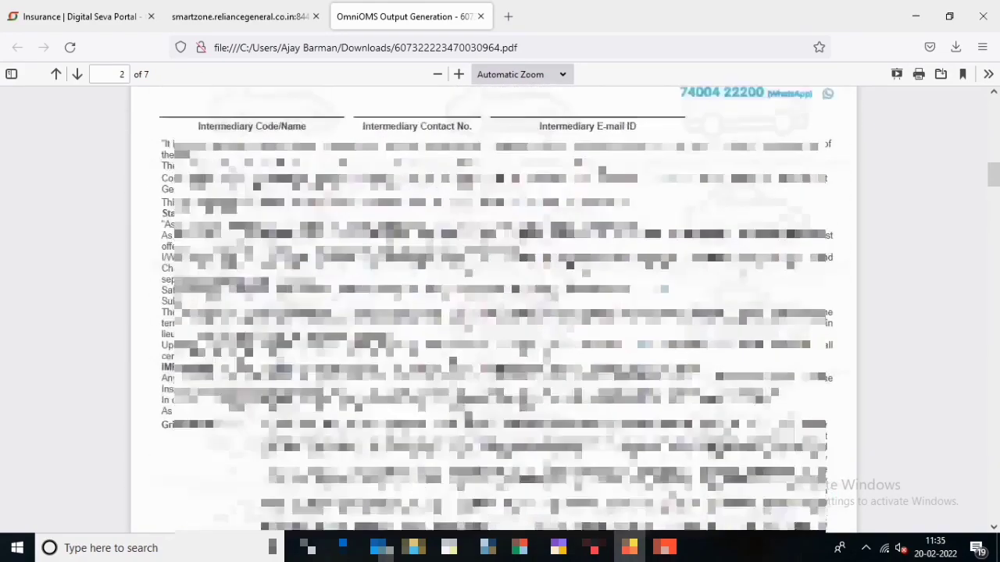